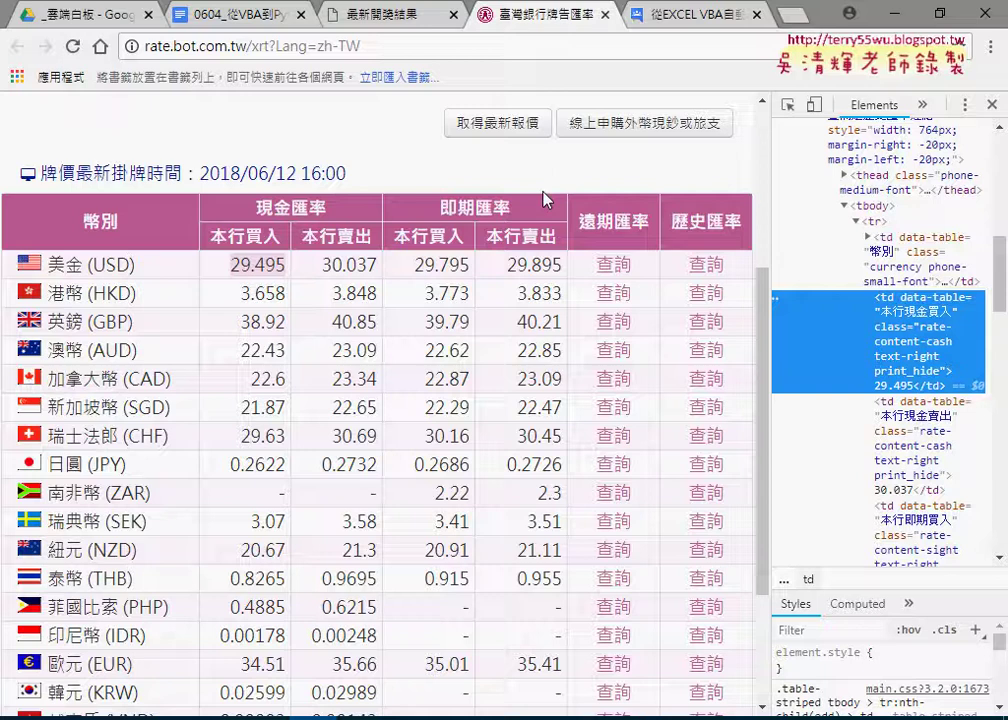
left_click(276, 27)
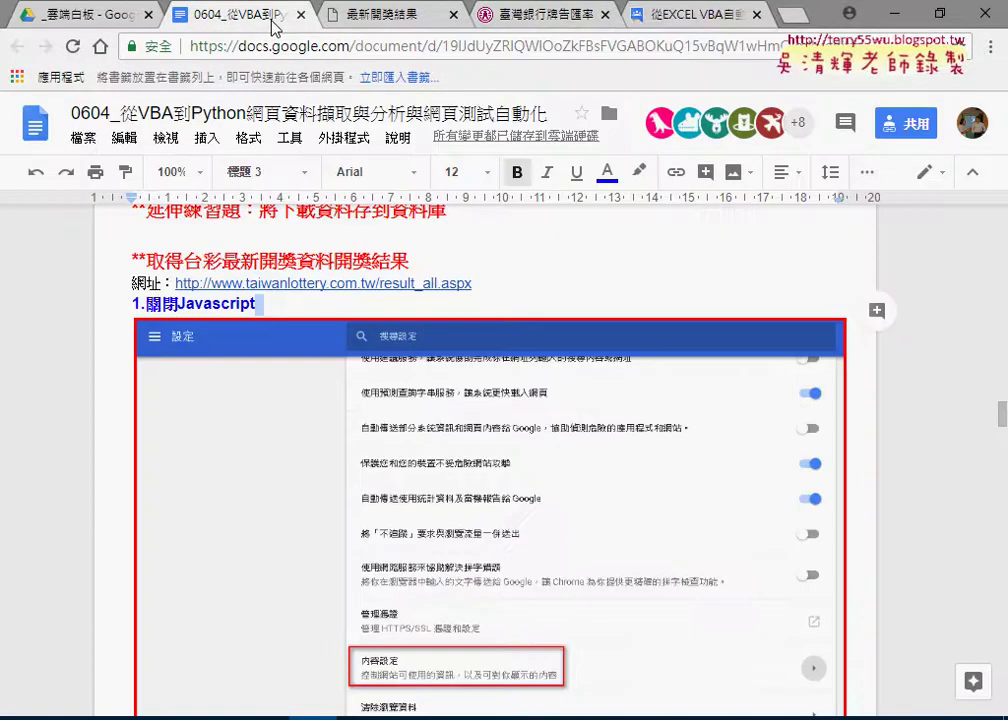
scroll(539, 385, "up", 4)
scroll(539, 385, "up", 4)
scroll(539, 385, "up", 5)
scroll(539, 385, "up", 1)
scroll(539, 385, "down", 5)
scroll(539, 385, "down", 1)
scroll(539, 385, "down", 3)
scroll(539, 385, "down", 2)
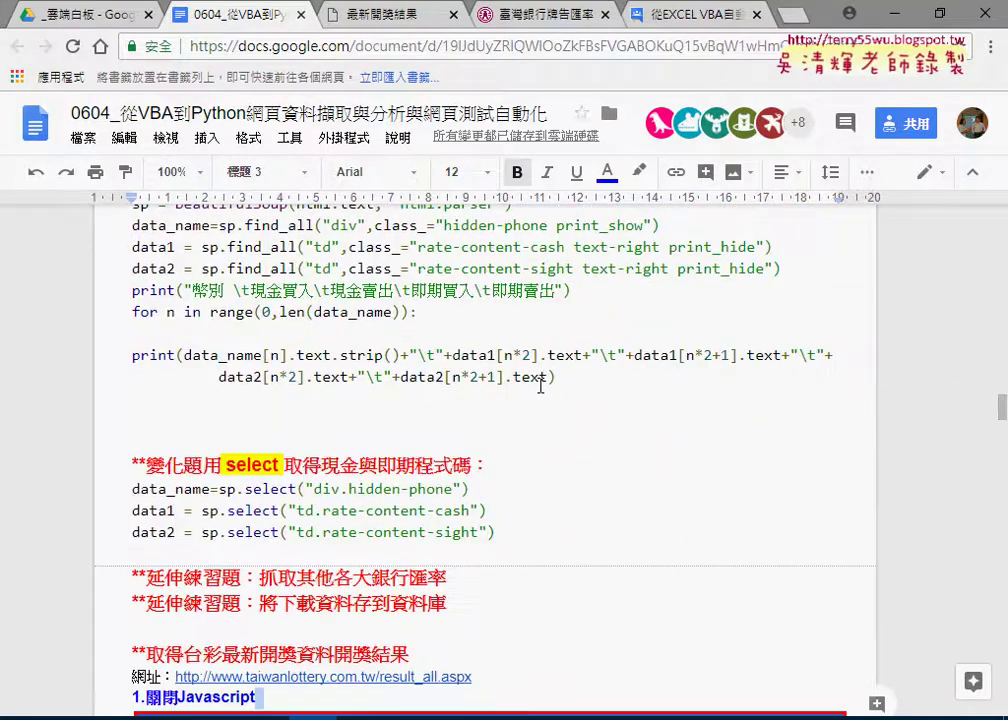
scroll(540, 385, "down", 1)
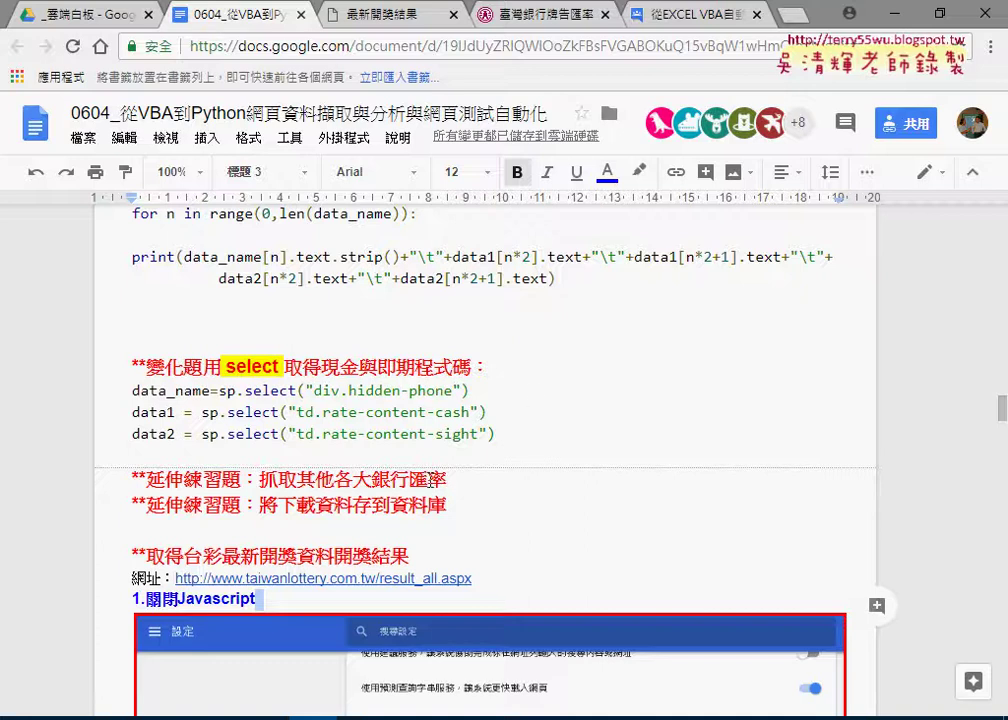
left_click_drag(371, 481, 441, 480)
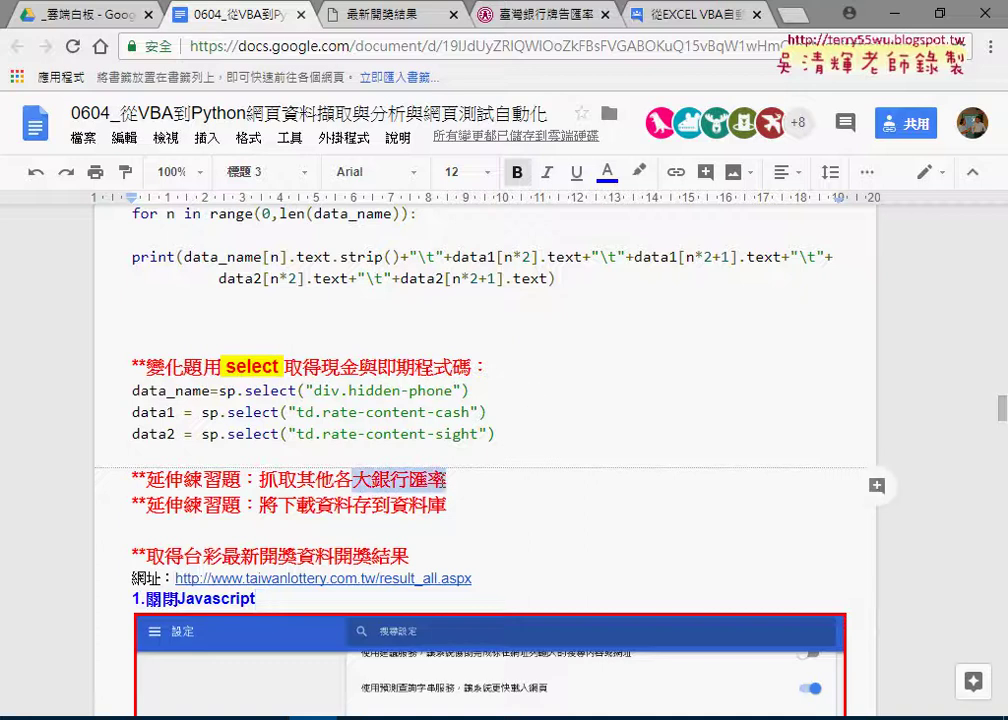
left_click(480, 481)
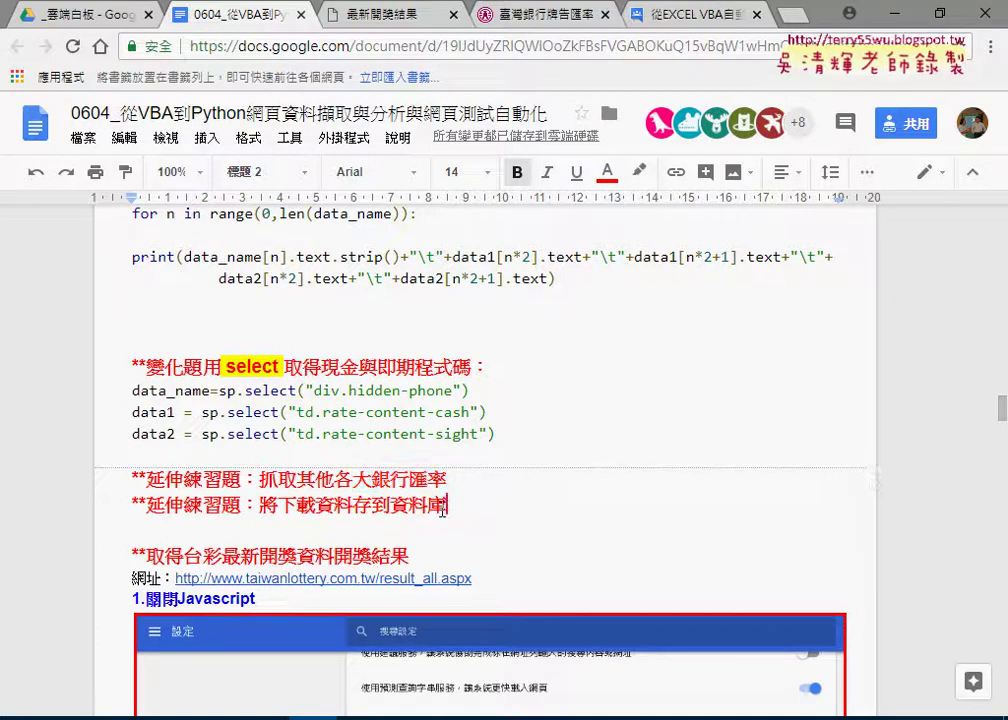
left_click_drag(446, 506, 390, 506)
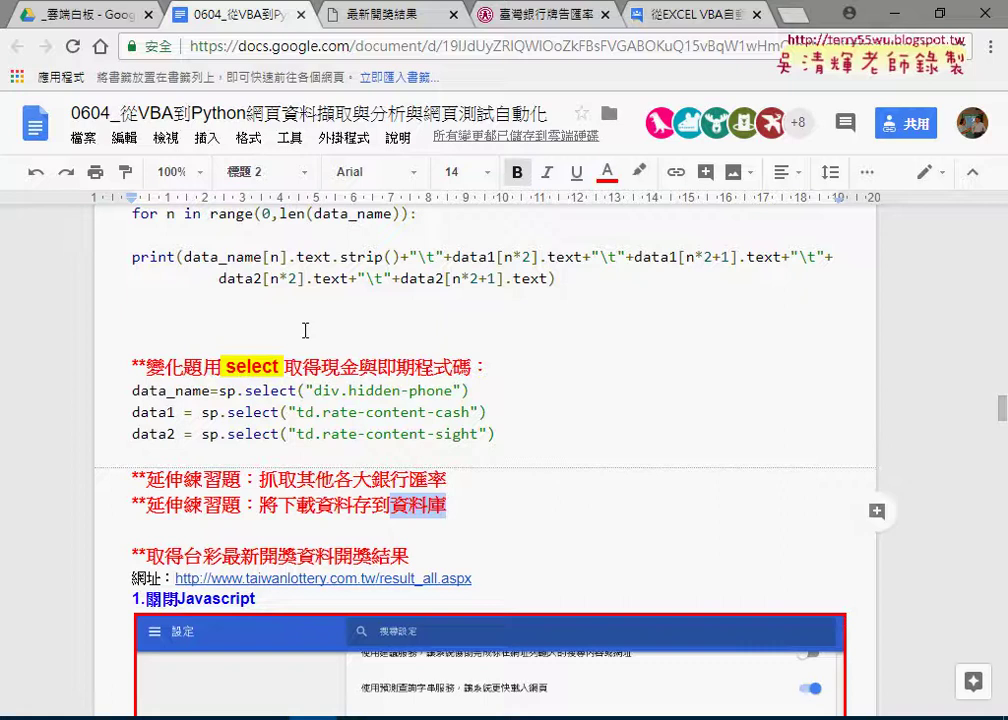
Highlight the word 'select' in the 變化題 heading of the course notes.
double_click(268, 367)
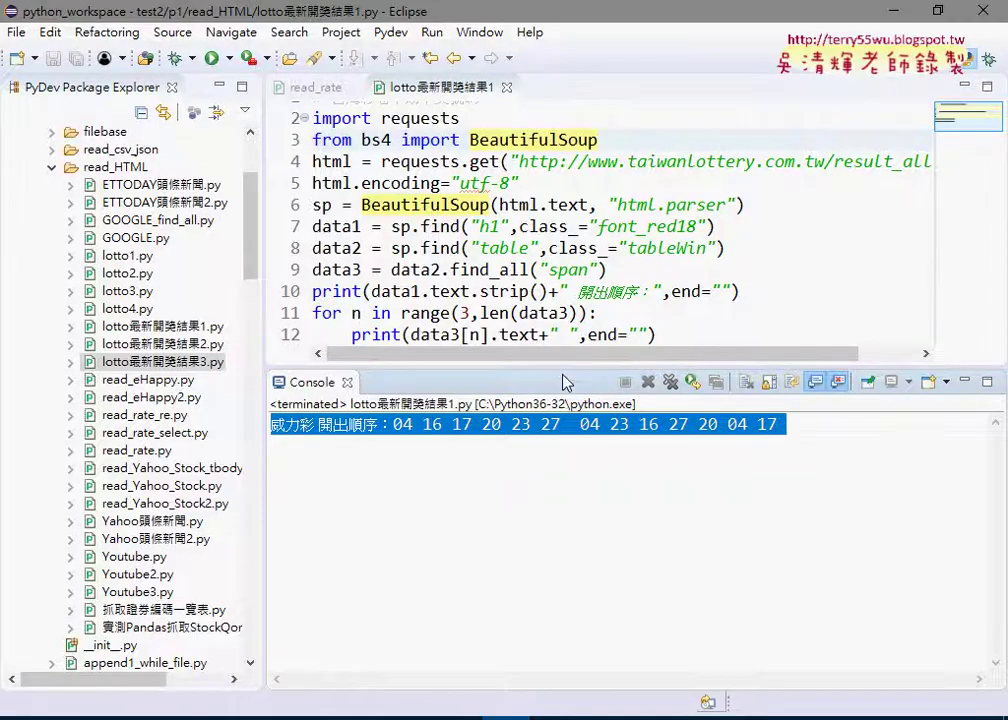
In read_rate.py, replace find_all on line 8 with the select method via autocomplete.
left_click(308, 94)
left_click_drag(264, 148, 197, 150)
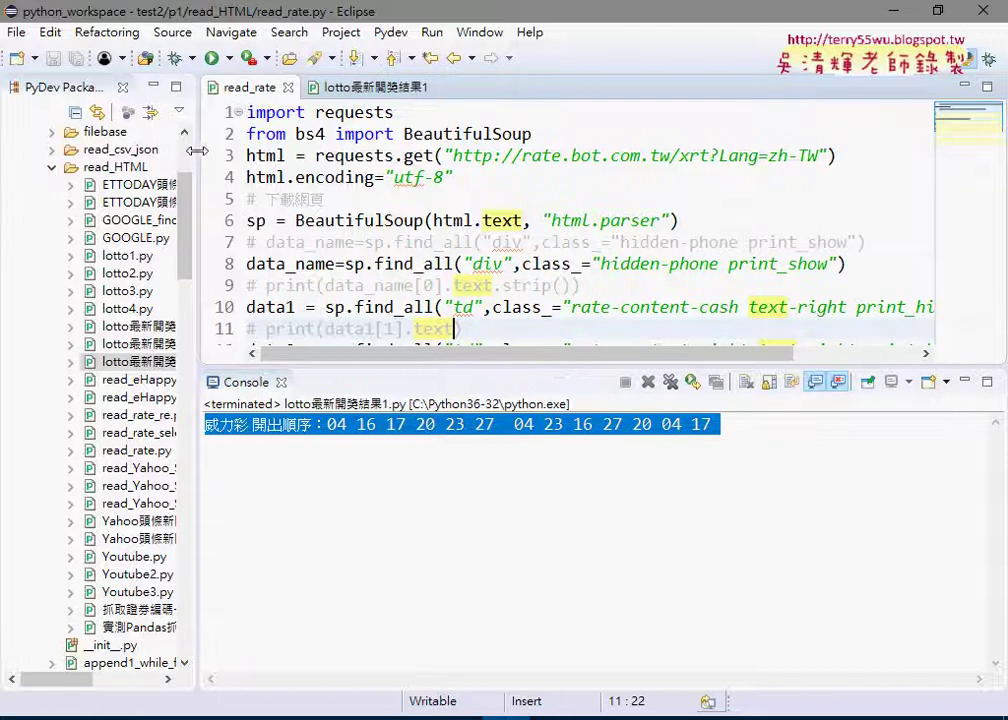
left_click(450, 264)
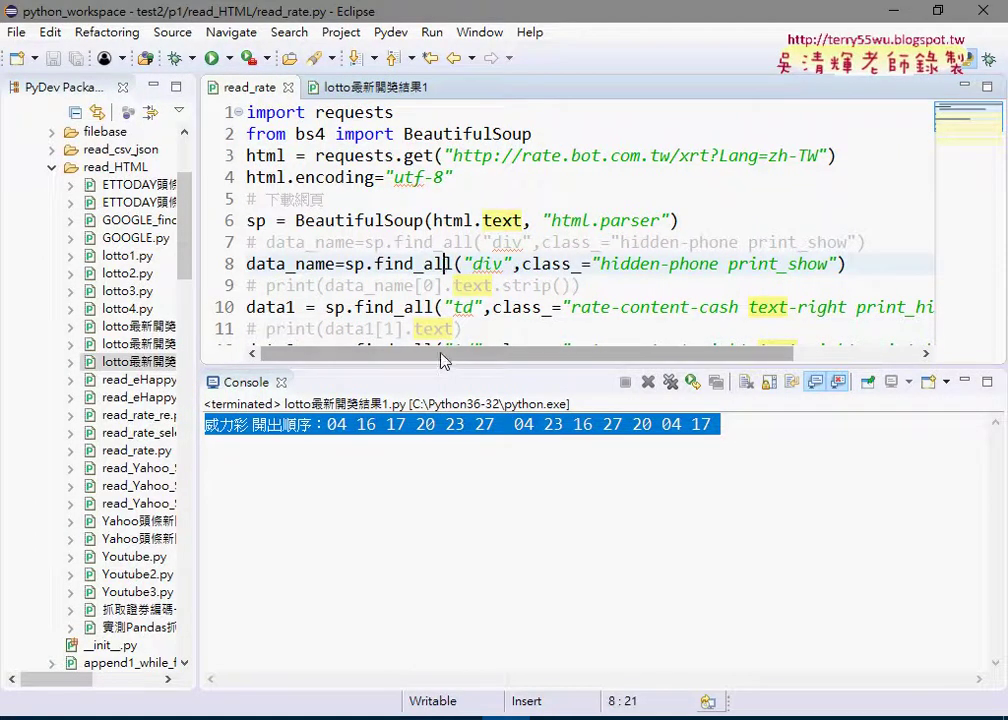
left_click_drag(443, 360, 430, 466)
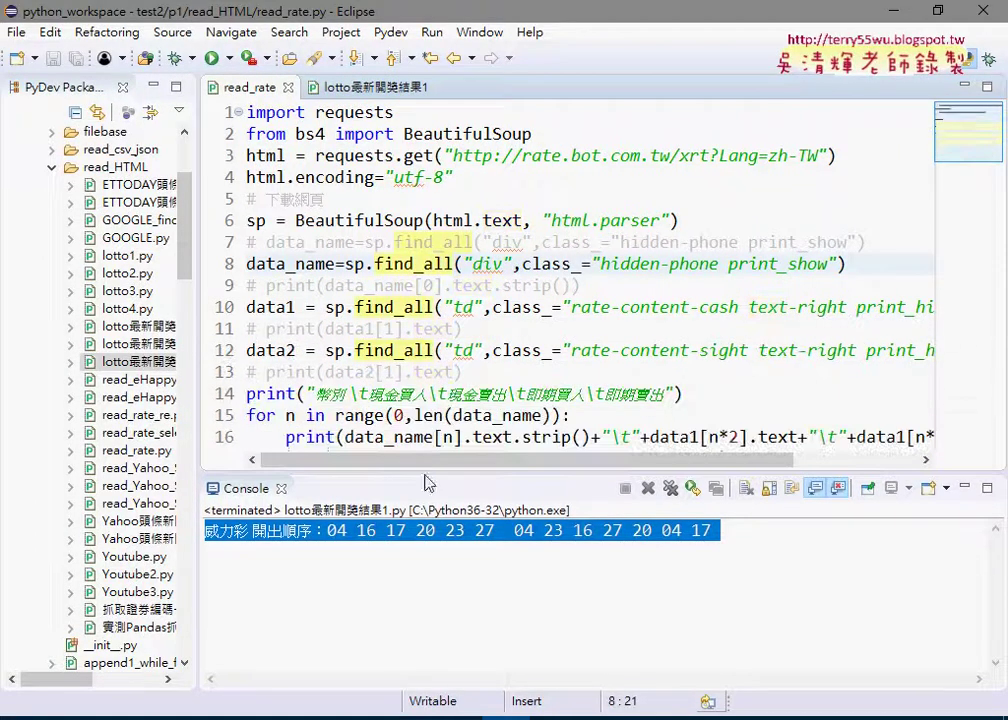
left_click_drag(375, 264, 458, 264)
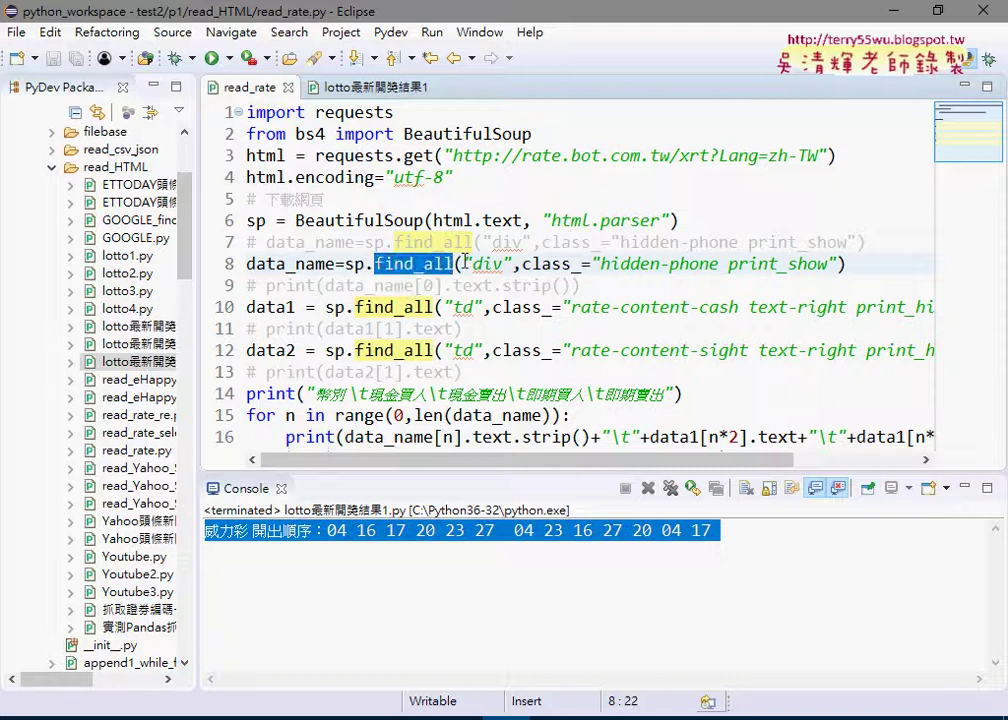
mouse_move(464, 262)
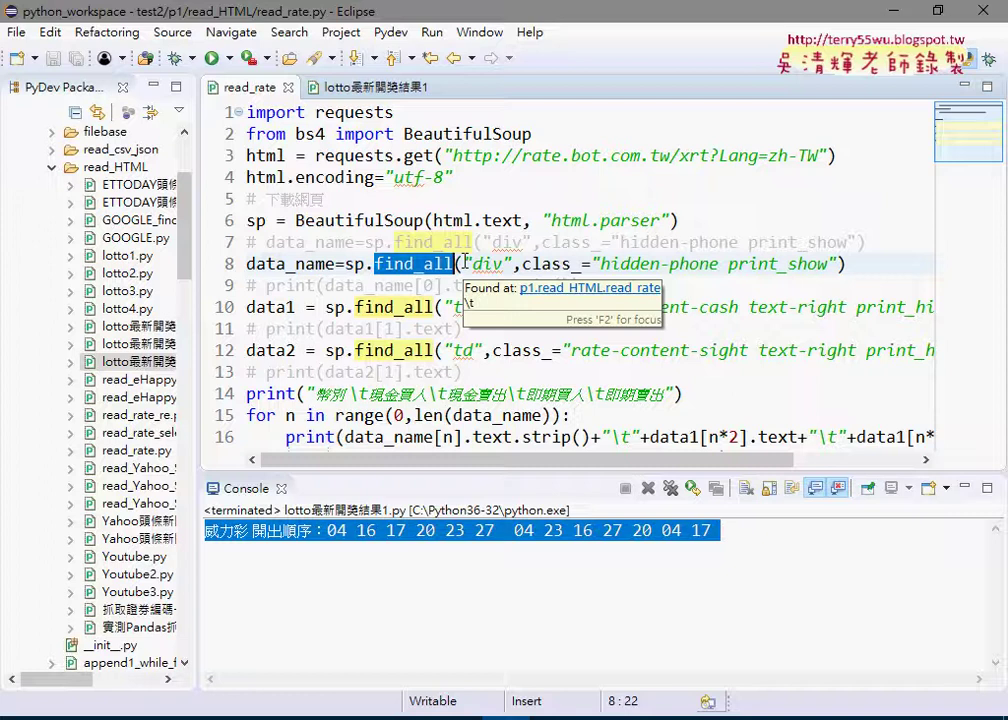
key("BackSpace")
key("BackSpace")
type(".")
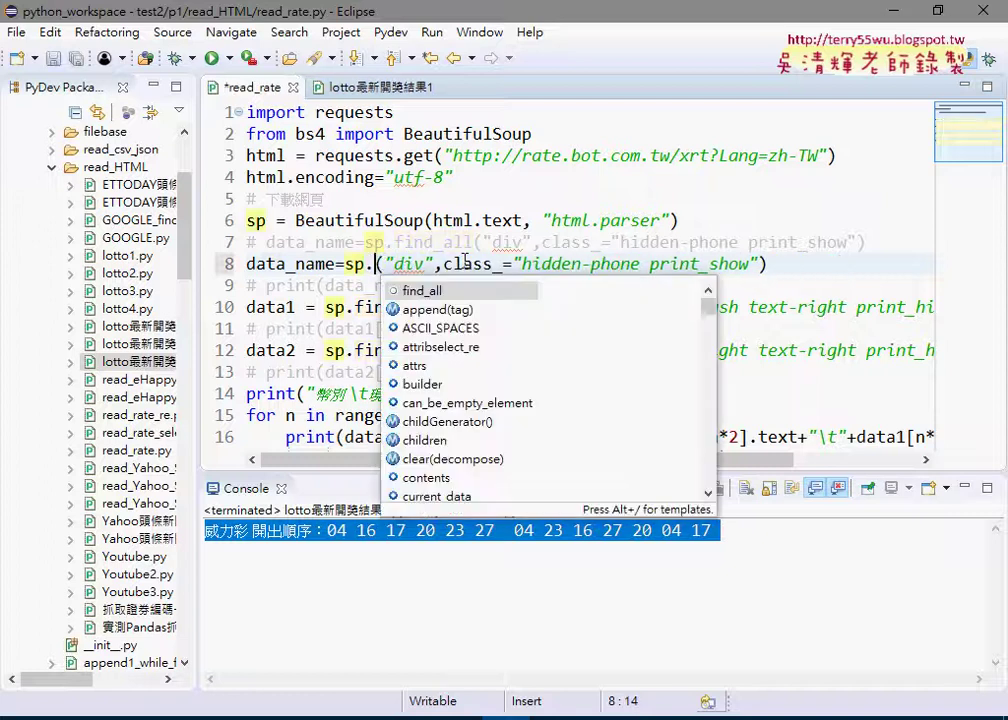
type("se")
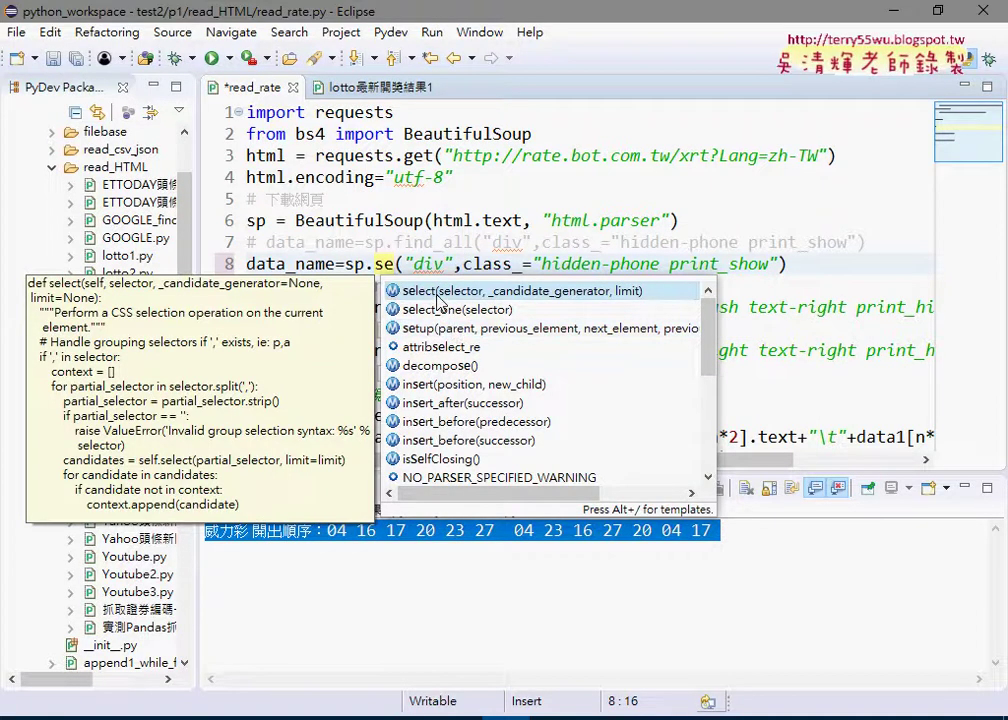
key("Return")
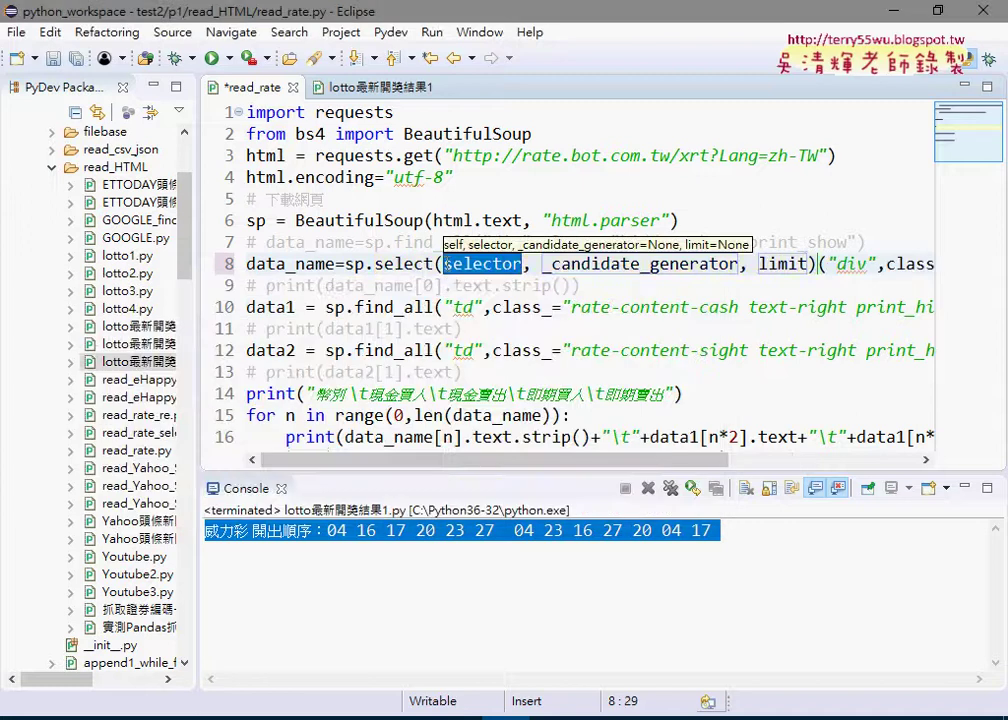
Turn the arguments into the CSS selector string "div.hidden-phone.print_show".
left_click_drag(443, 263, 825, 263)
key("Delete")
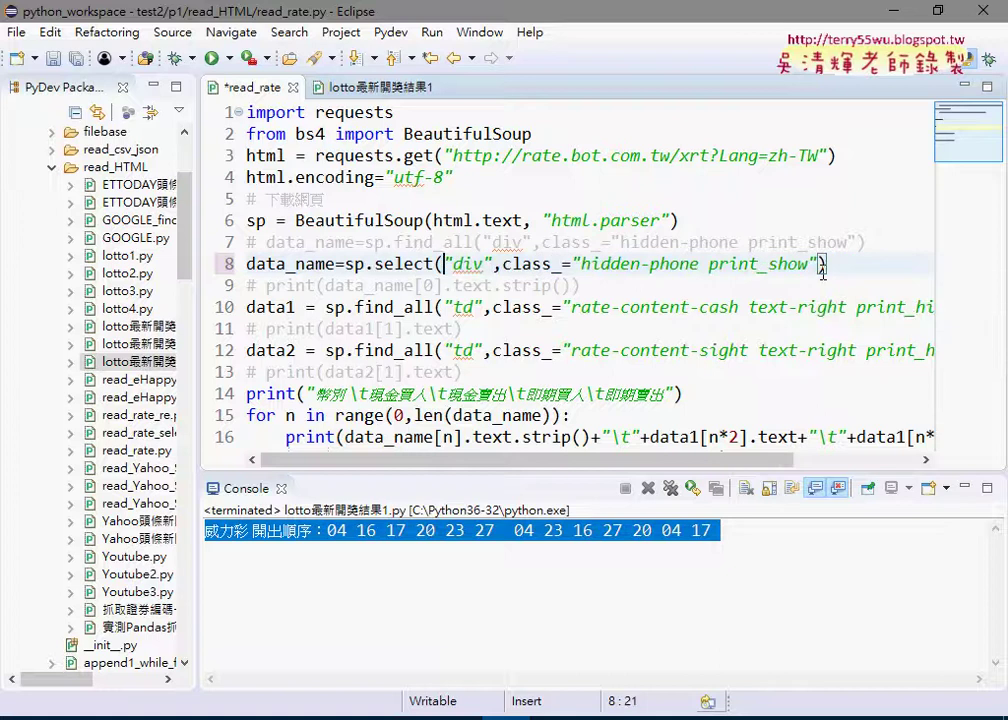
key("Right")
key("Right")
key("Right")
key("Right")
key("Delete")
key("Delete")
key("Delete")
key("Delete")
key("Delete")
key("Delete")
key("Delete")
key("Delete")
key("Delete")
type(".")
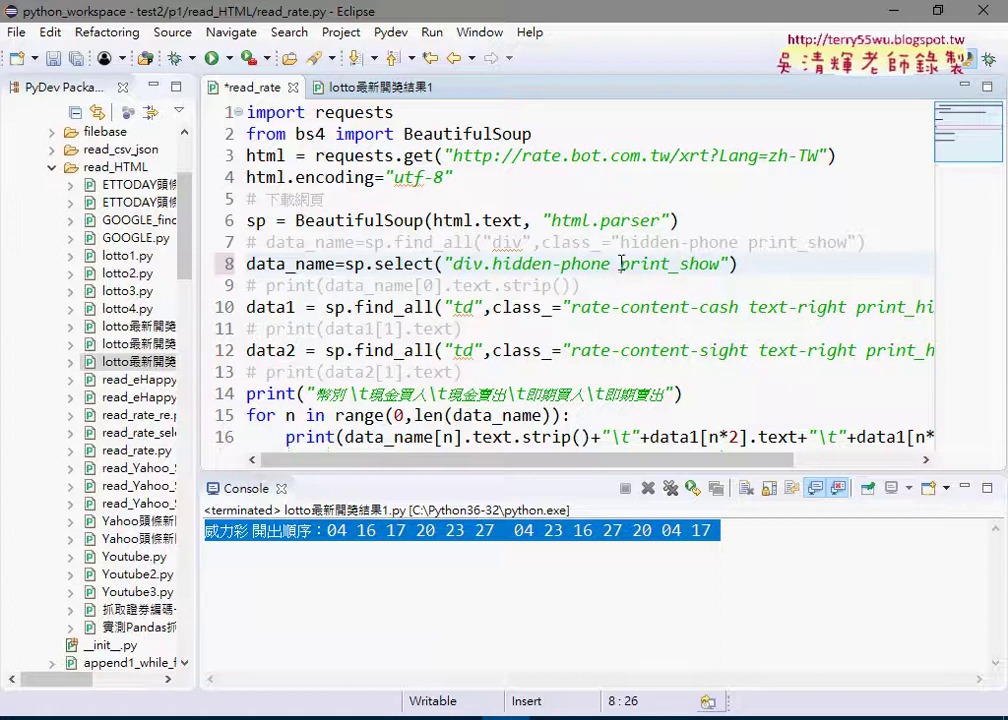
left_click(621, 263)
key("BackSpace")
type(".")
mouse_move(493, 264)
left_mouse_down()
mouse_move(719, 265)
mouse_move(452, 264)
left_mouse_up()
left_click(571, 264)
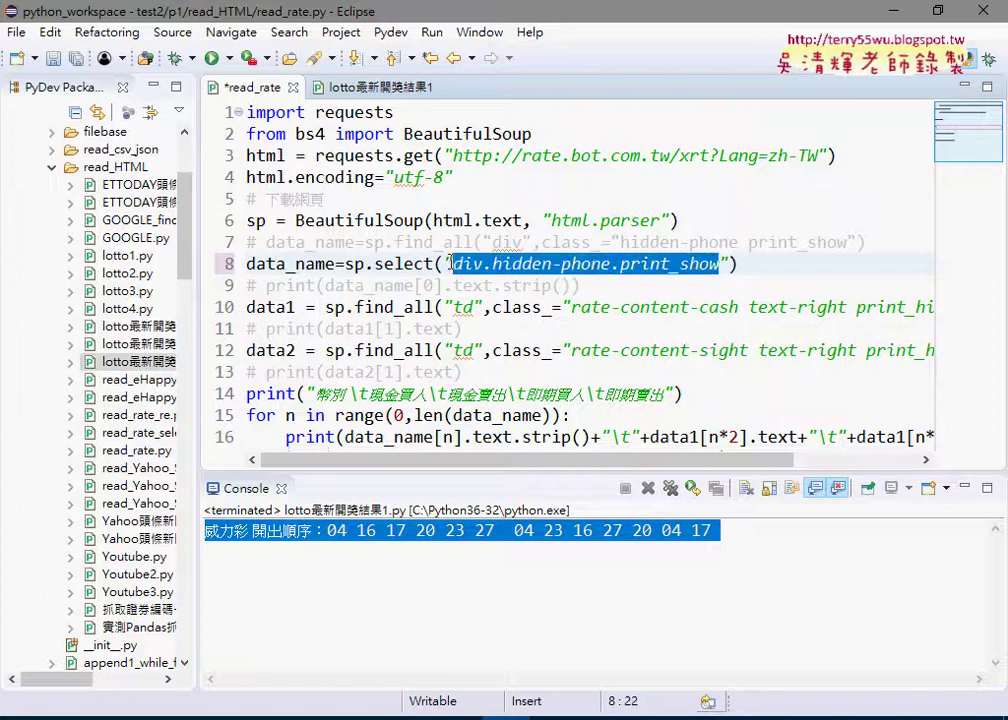
Save and run read_rate.py, enlarging the console to show the exchange-rate table.
left_click(212, 59)
left_click(516, 457)
left_click_drag(514, 470, 527, 256)
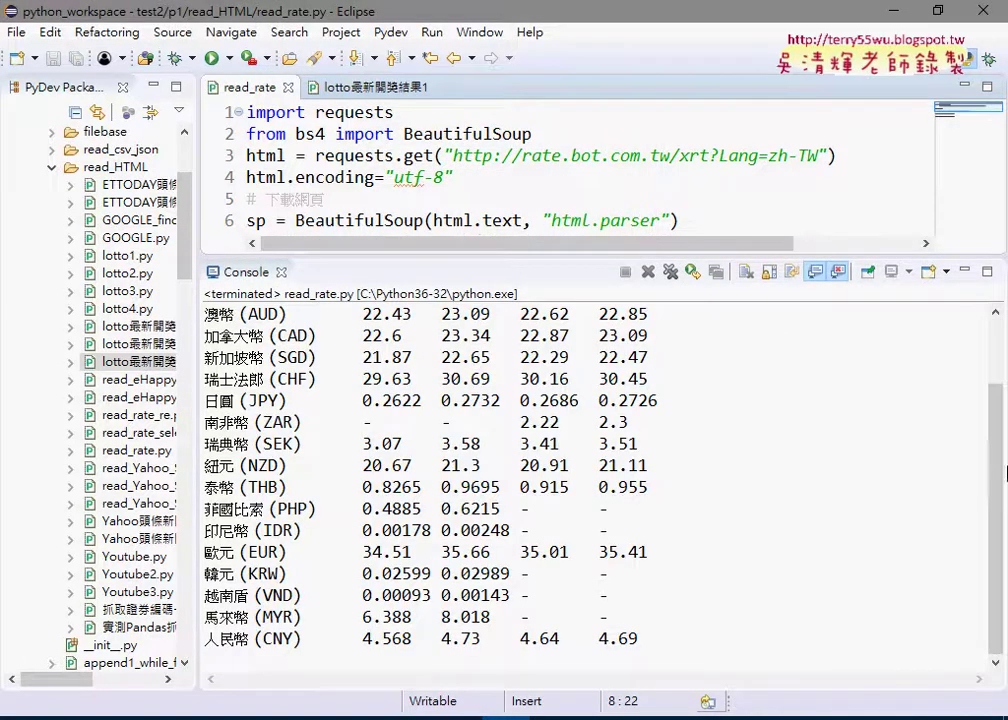
scroll(927, 465, "up", 2)
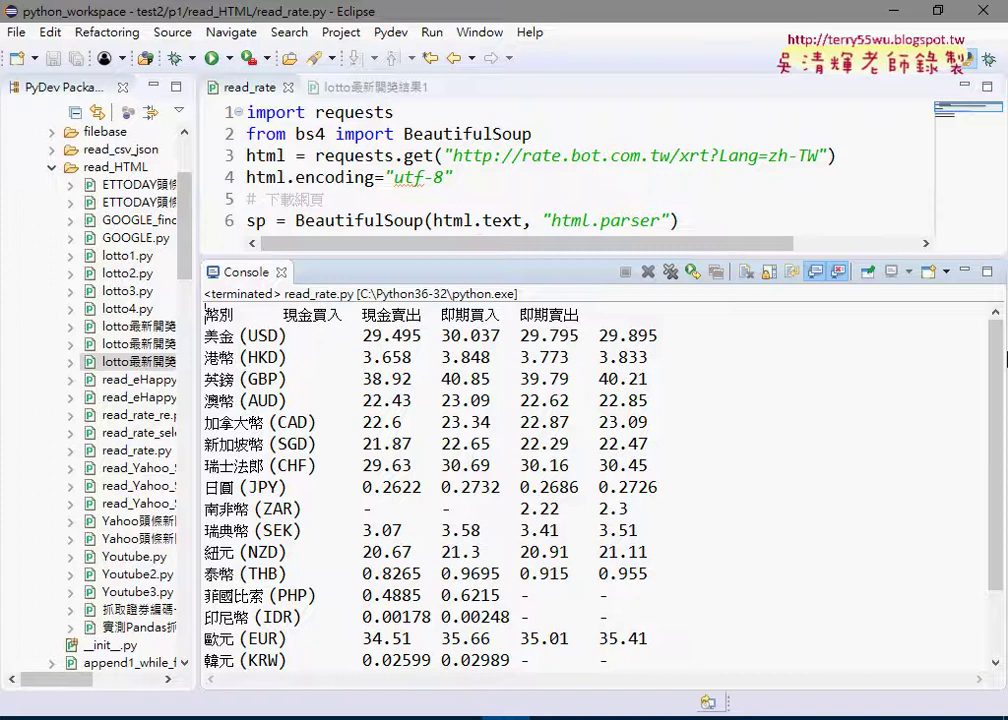
Compare the commented find_all line 7 with the new select call on line 8.
left_click_drag(521, 256, 521, 357)
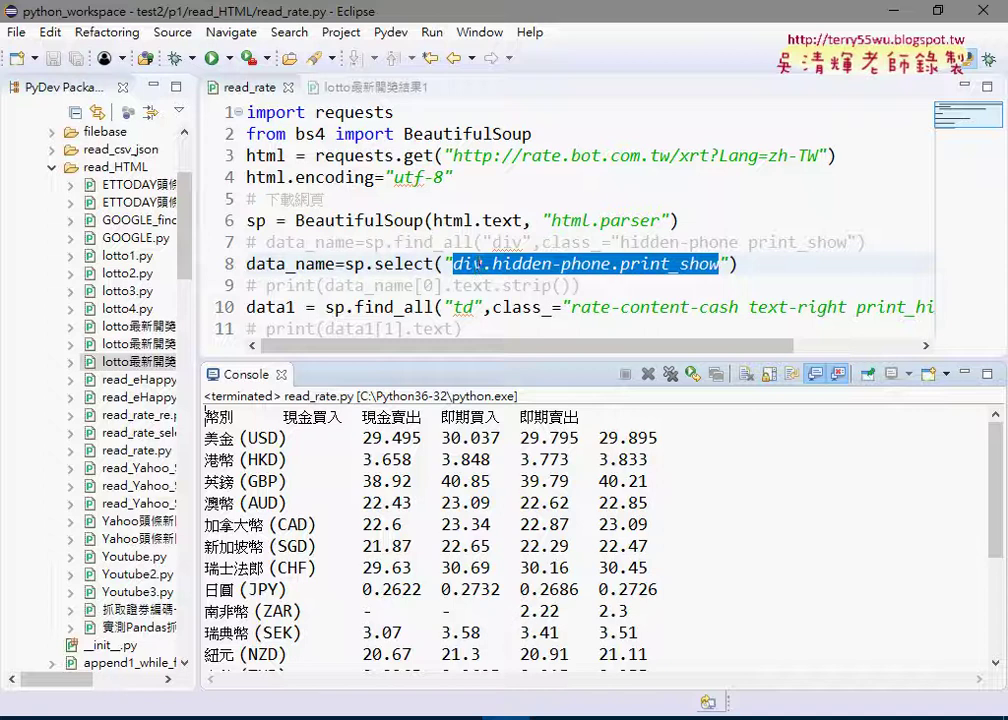
left_click(535, 248)
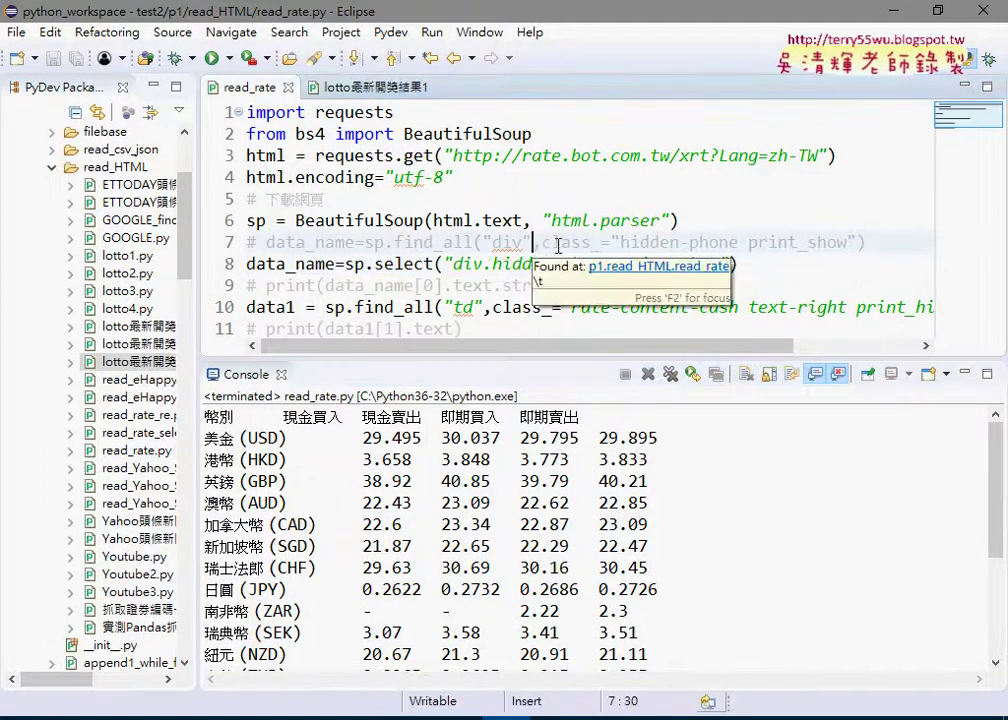
left_click_drag(541, 243, 602, 243)
mouse_move(433, 264)
left_mouse_down()
mouse_move(375, 264)
mouse_move(434, 243)
mouse_move(474, 243)
left_mouse_up()
left_click(412, 264)
left_click(480, 243)
left_click(514, 264)
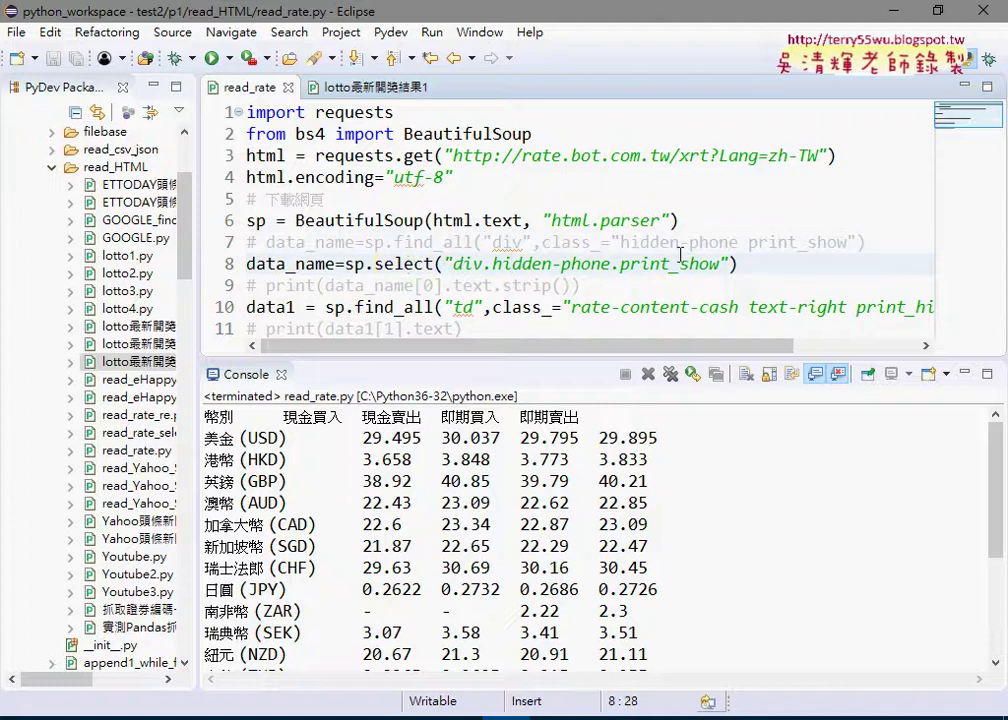
mouse_move(733, 262)
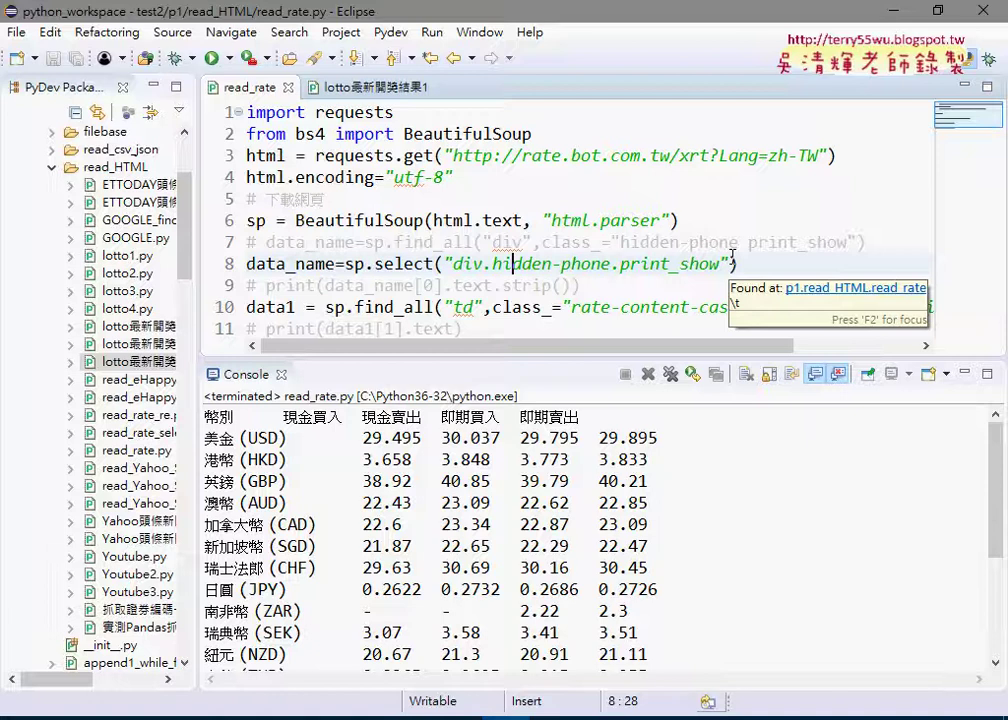
mouse_move(472, 242)
left_mouse_down()
mouse_move(395, 242)
mouse_move(376, 264)
left_mouse_up()
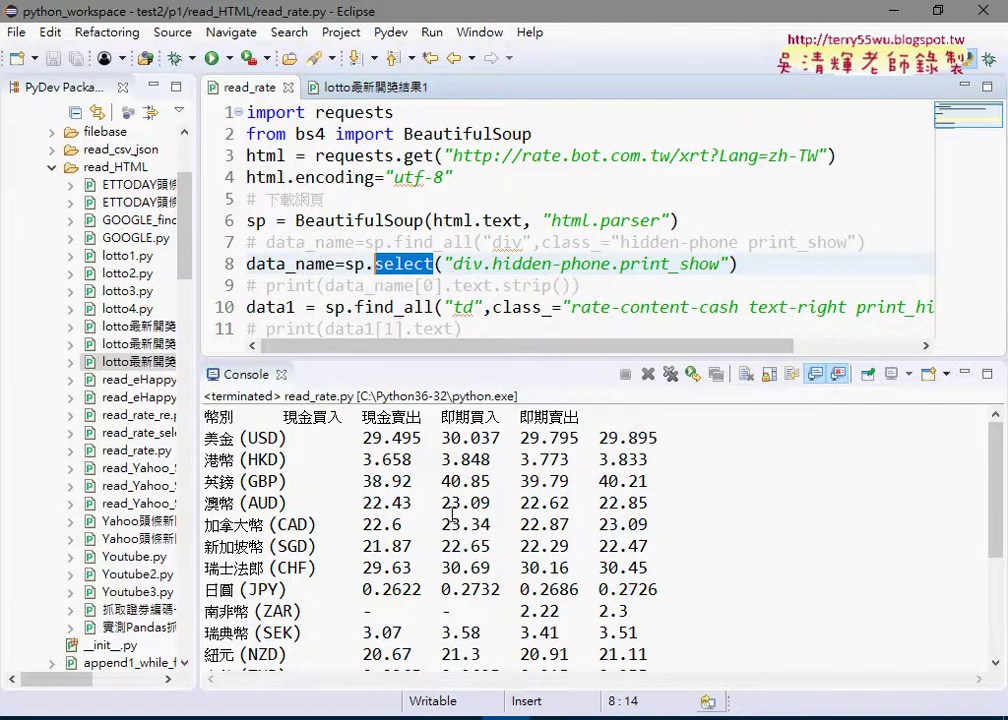
Copy the name BeautifulSoup from line 2 of the script.
left_click_drag(531, 134, 404, 134)
right_click(556, 140)
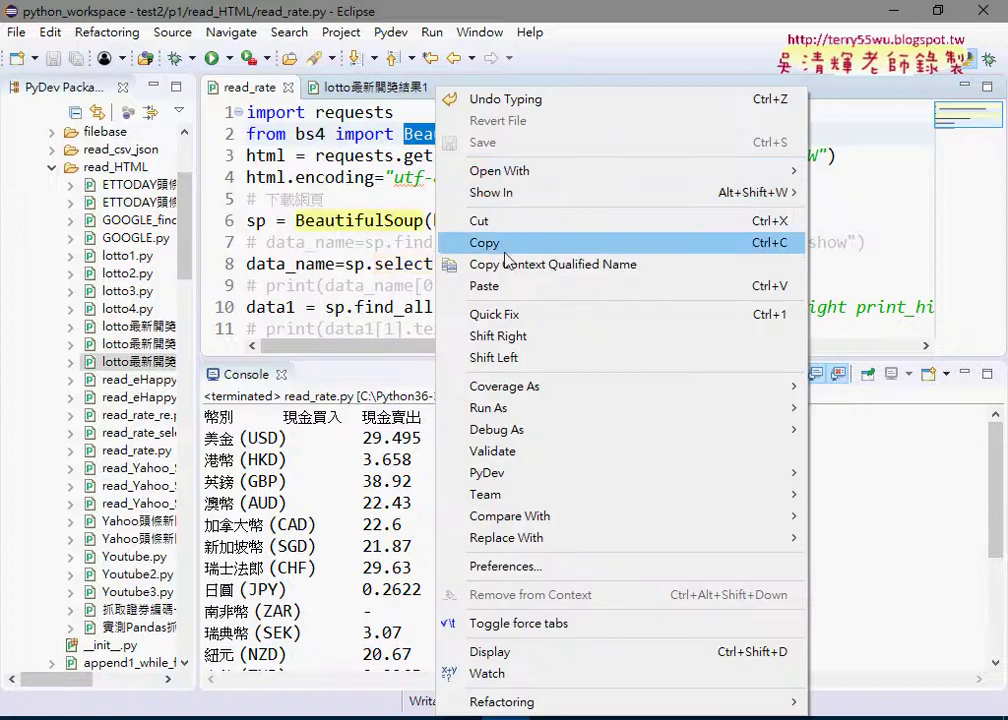
left_click(608, 241)
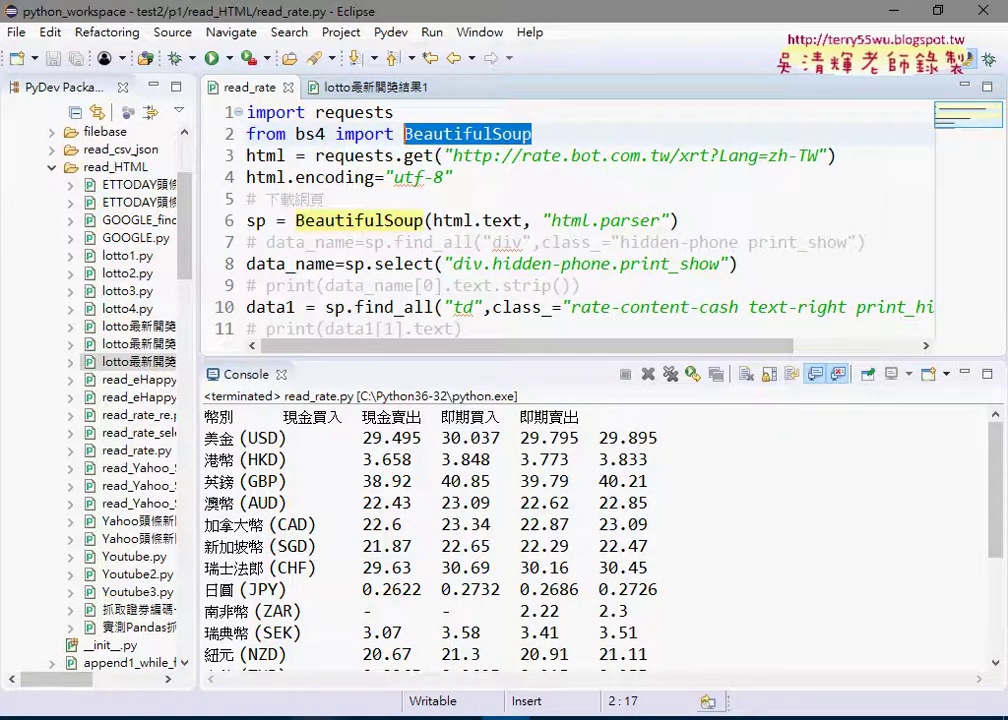
In a new Chrome tab, search Google for 'beautifulsoup 中文'.
left_click(325, 662)
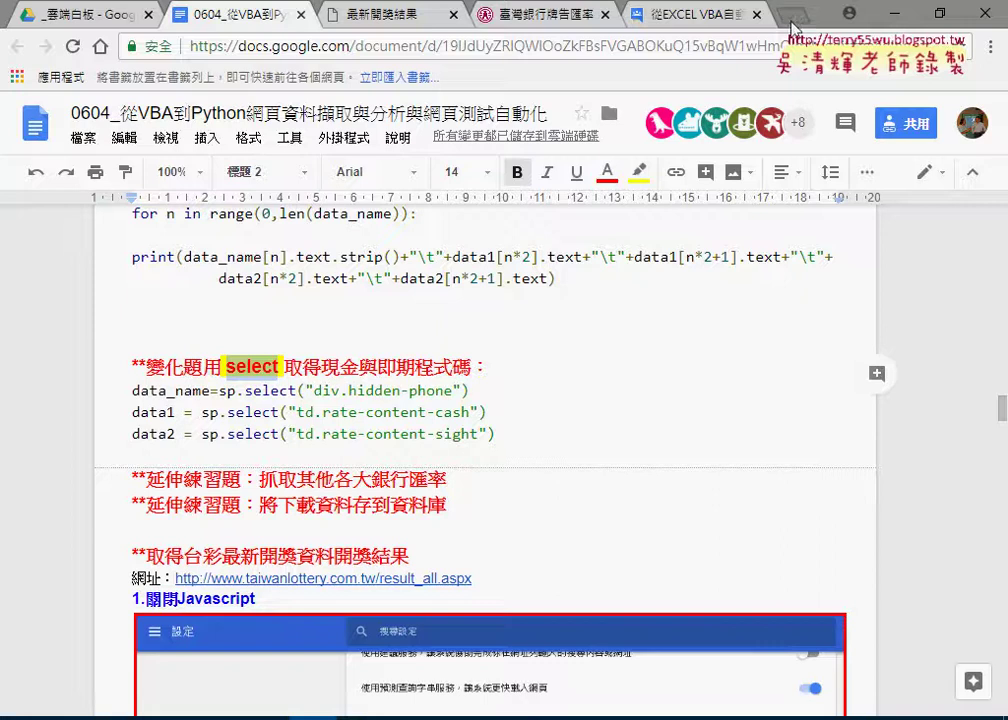
key("ctrl+t")
right_click(545, 47)
left_click(586, 143)
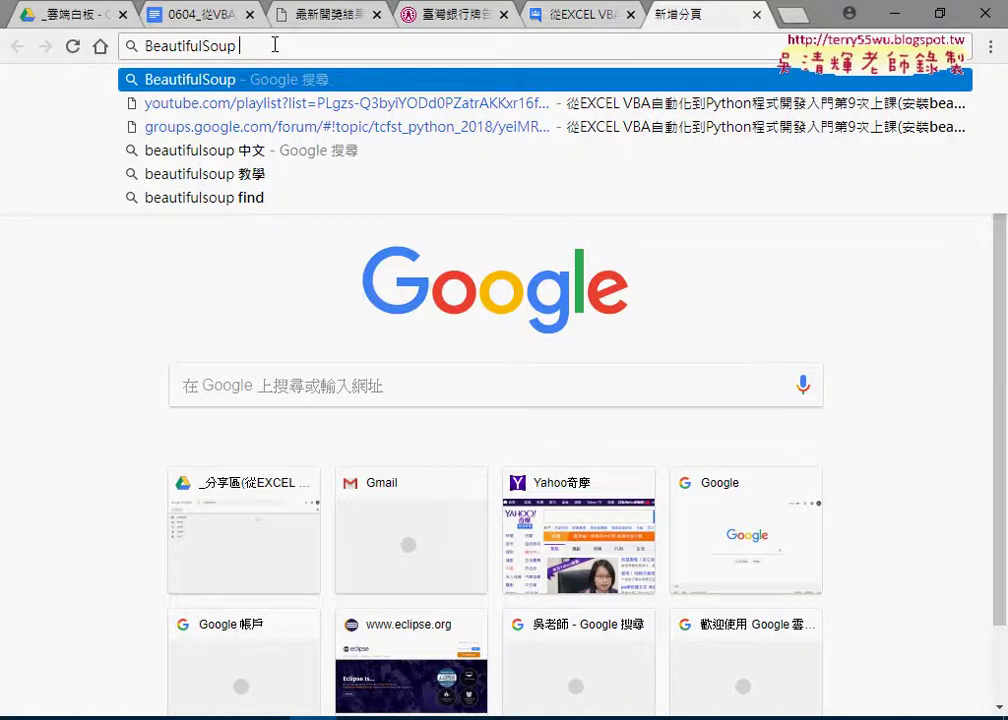
left_click(295, 158)
left_click(295, 160)
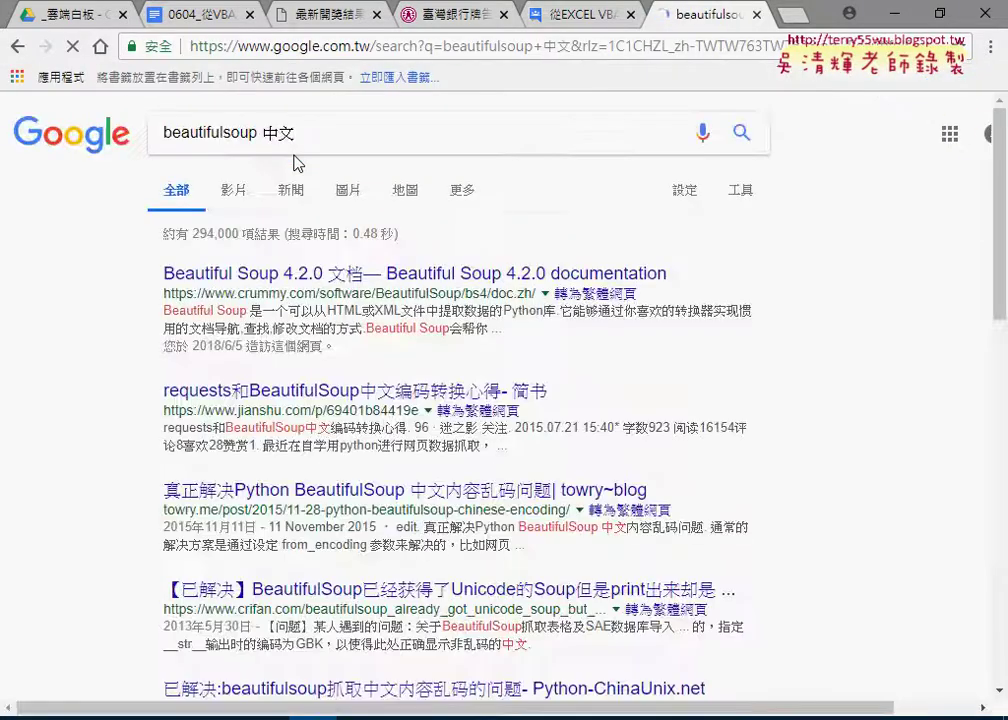
View the Beautiful Soup 4.2.0 文档 index, then close it and go to the lottery results tab.
left_click(455, 282)
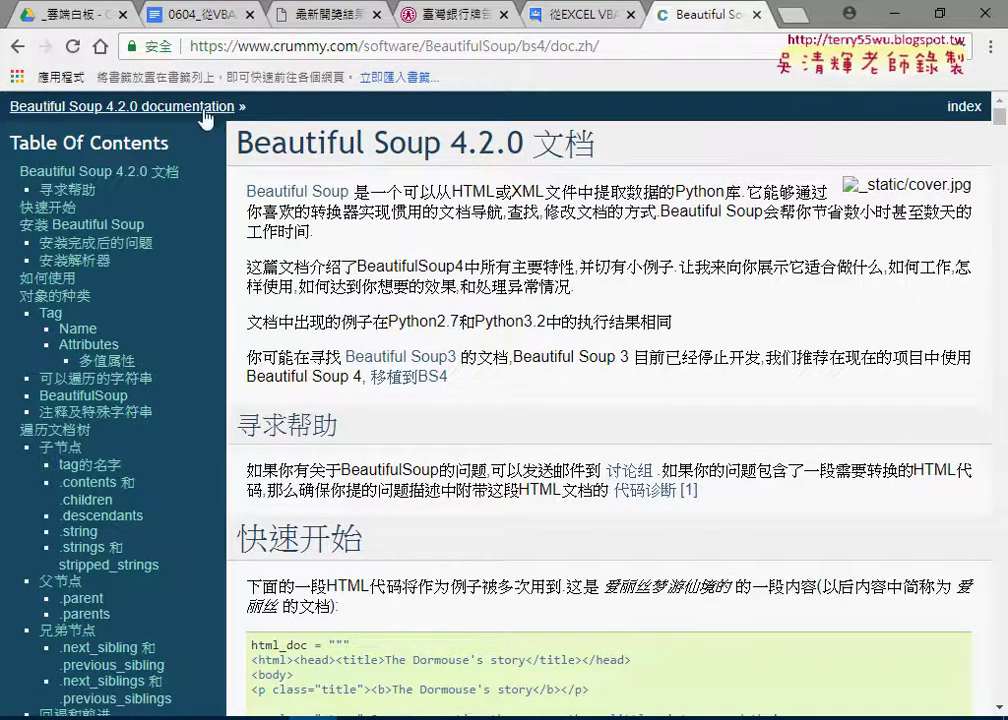
left_click(150, 107)
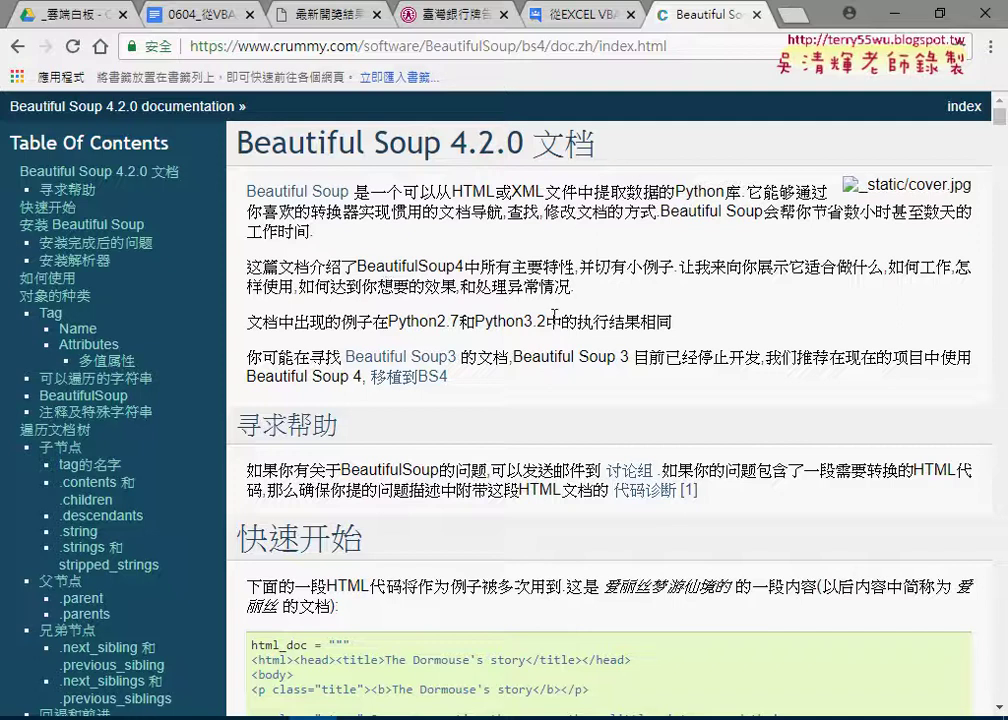
left_click(757, 18)
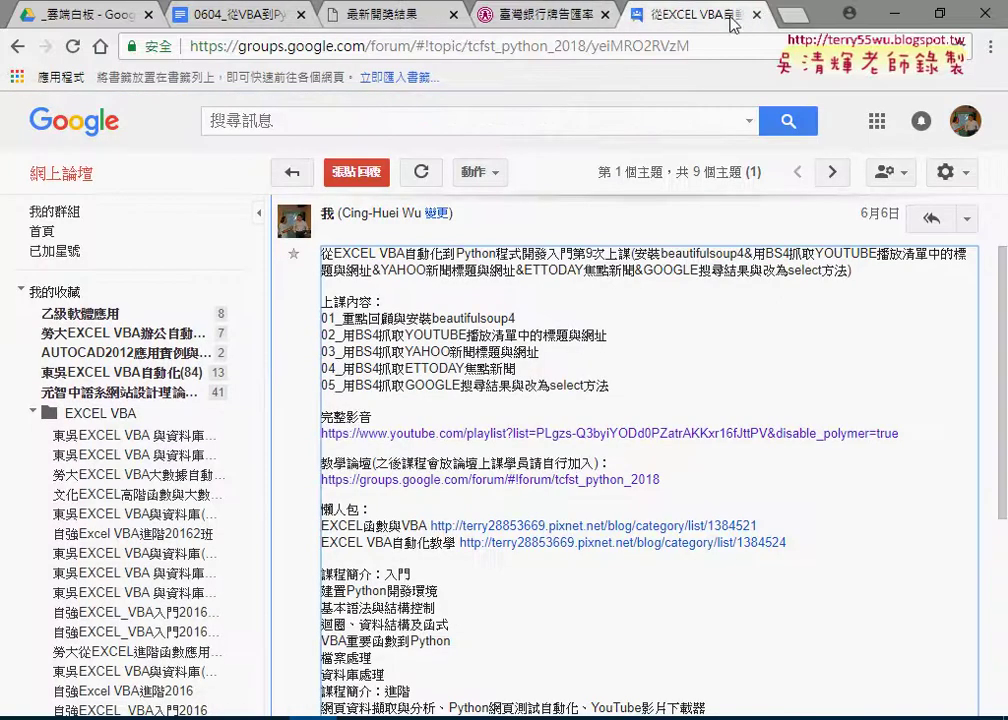
left_click(388, 22)
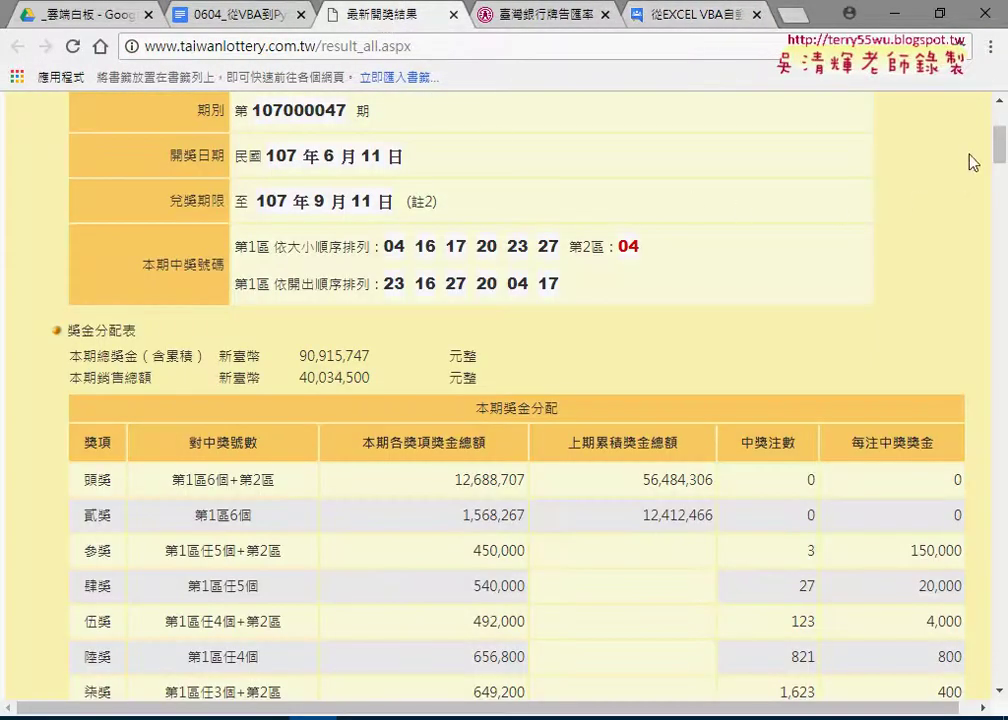
Find the 取得台彩最新開獎資料 section in the notes and open its result_all.aspx link in a new tab.
scroll(1000, 148, "up", 3)
left_click(205, 15)
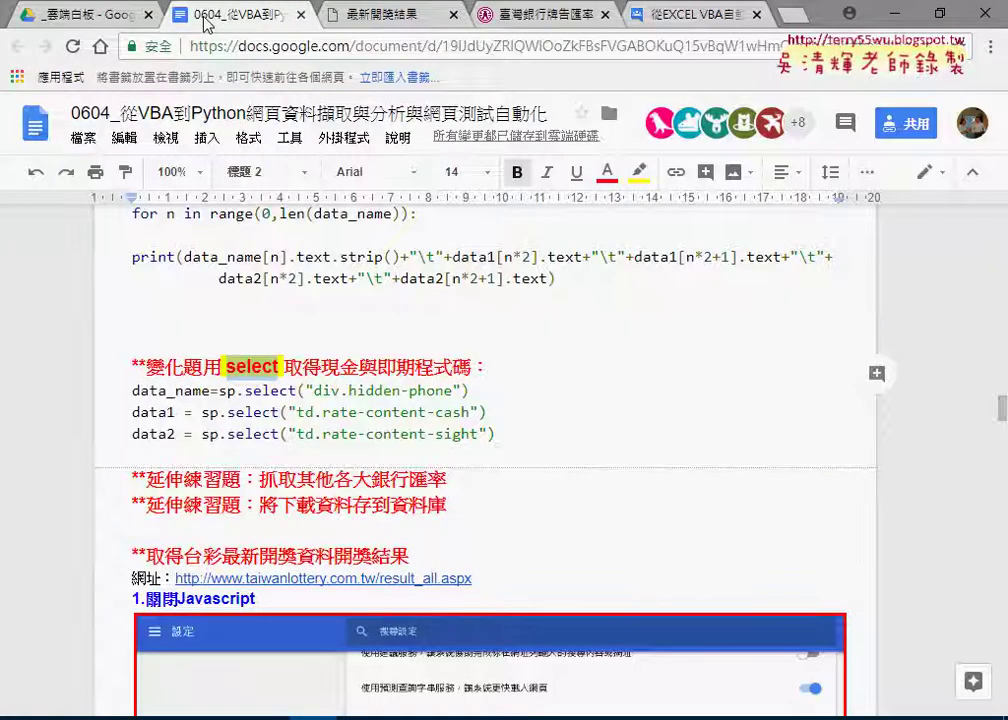
scroll(300, 272, "down", 1)
scroll(344, 295, "down", 2)
scroll(250, 280, "down", 1)
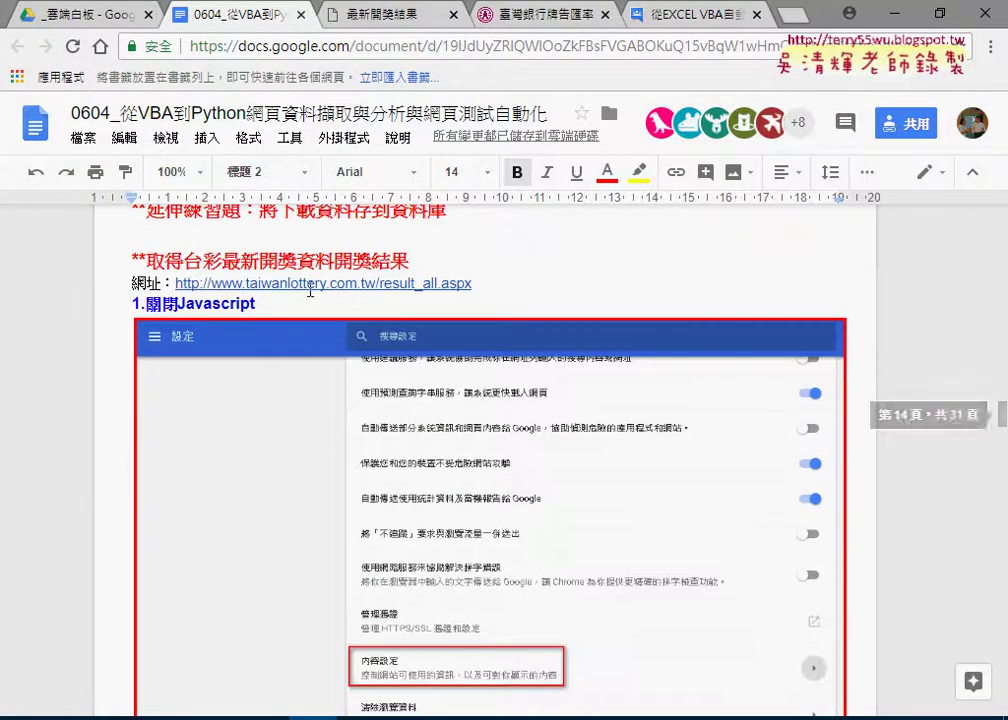
left_click(205, 238)
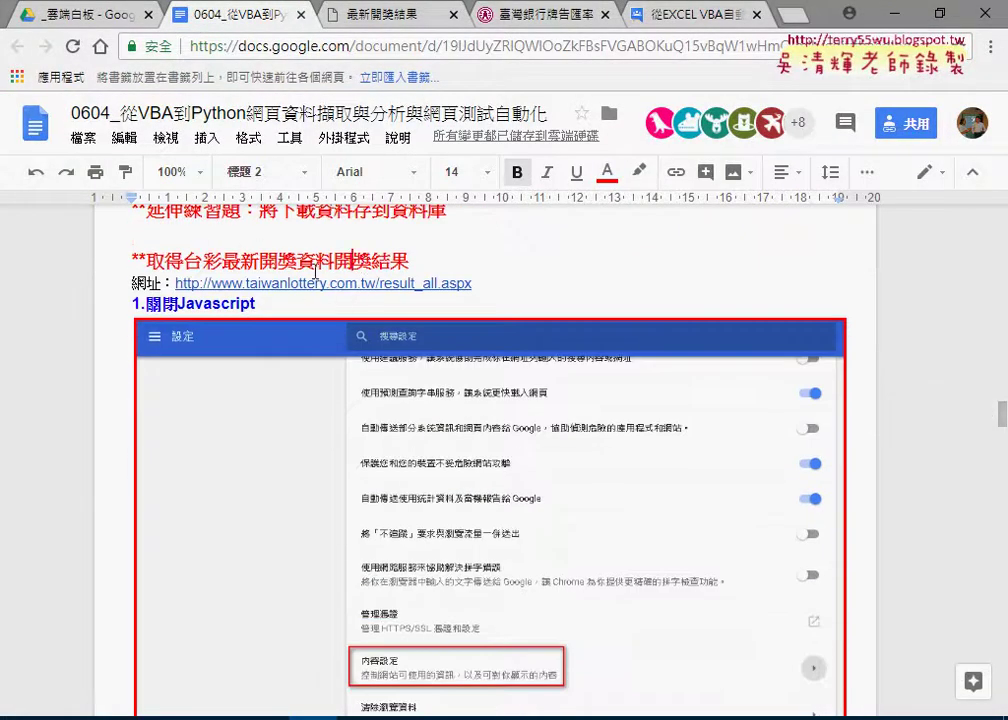
left_click_drag(241, 262, 408, 258)
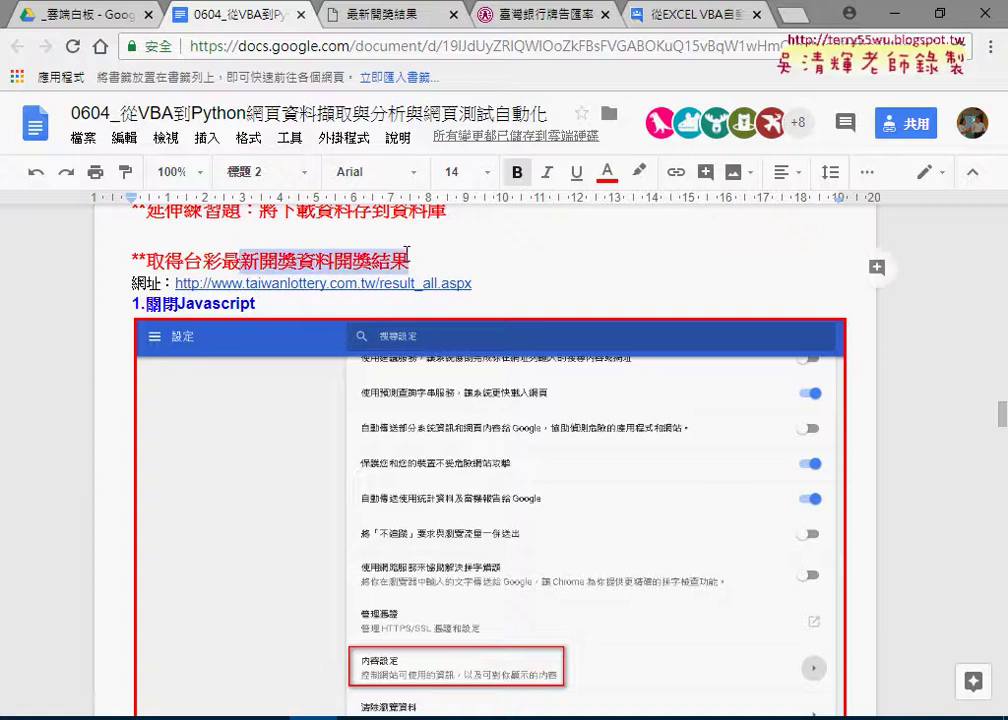
left_click(300, 284)
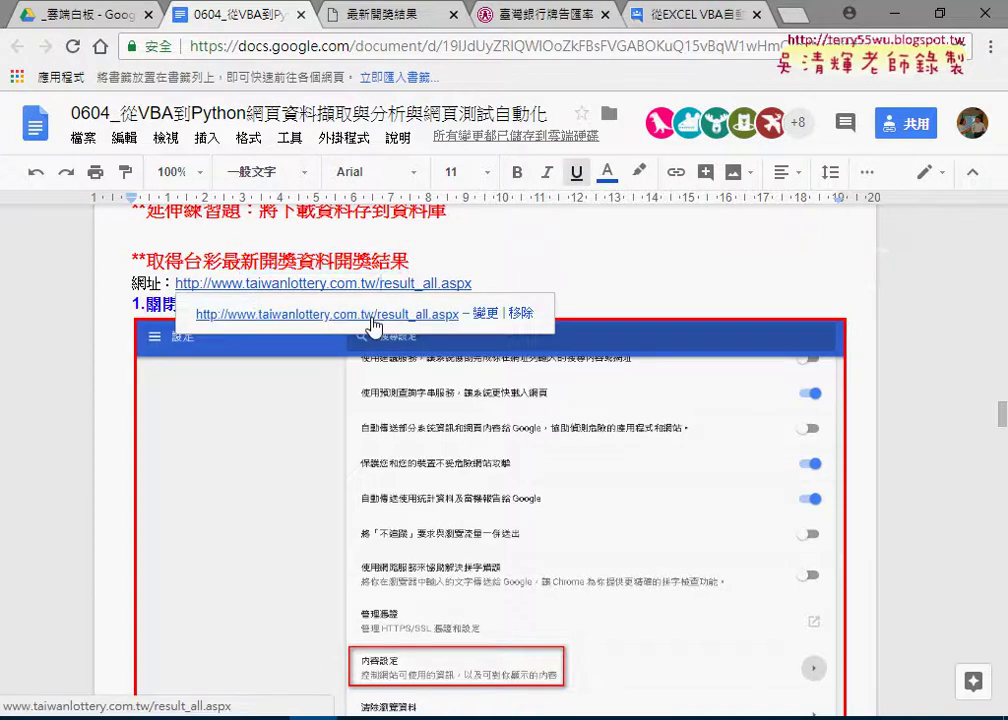
left_click(372, 315)
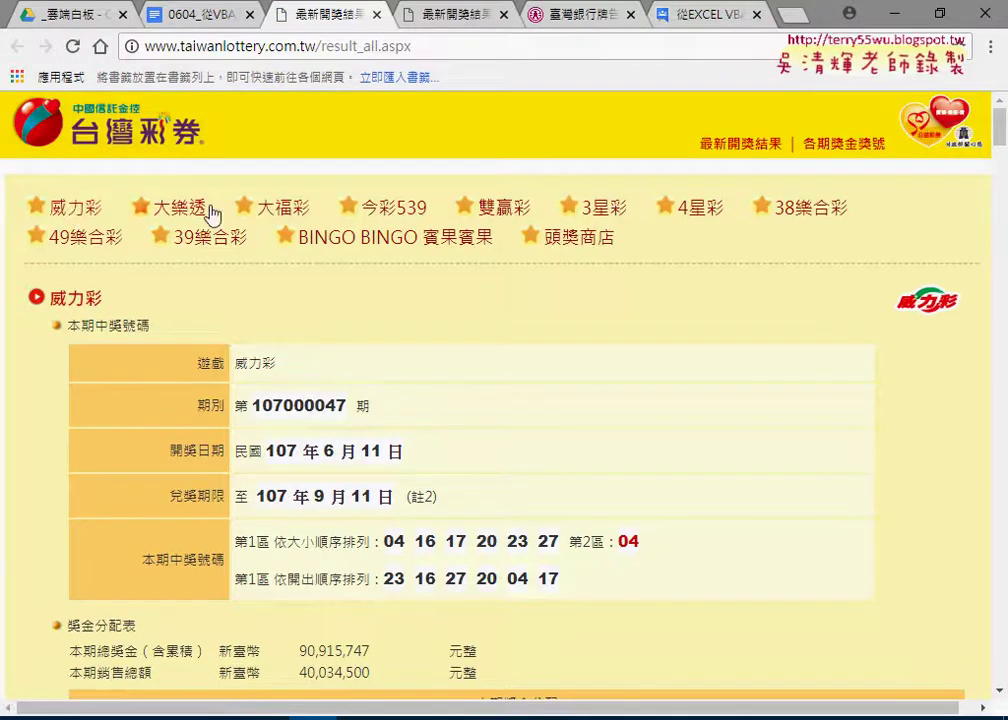
left_click_drag(625, 249, 52, 212)
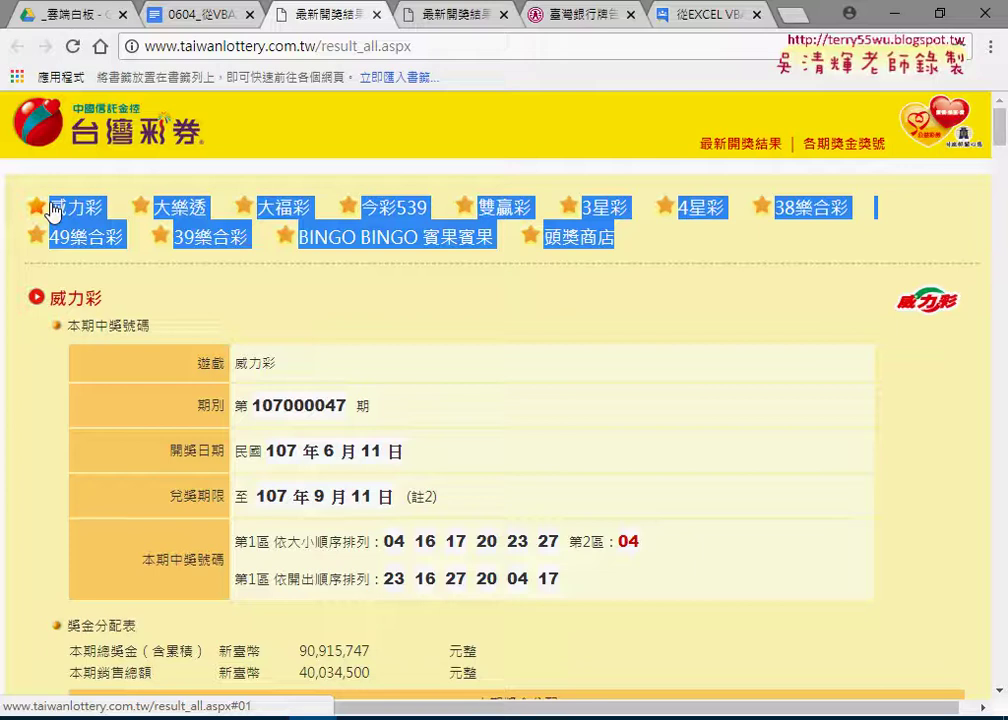
left_click(380, 338)
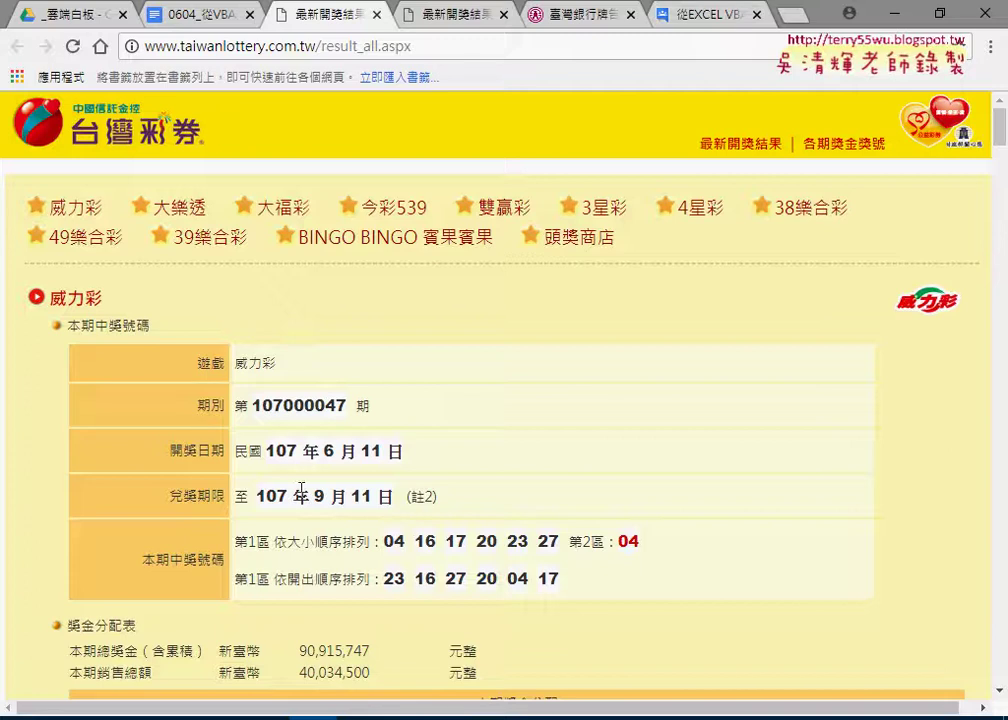
left_click_drag(159, 553, 630, 590)
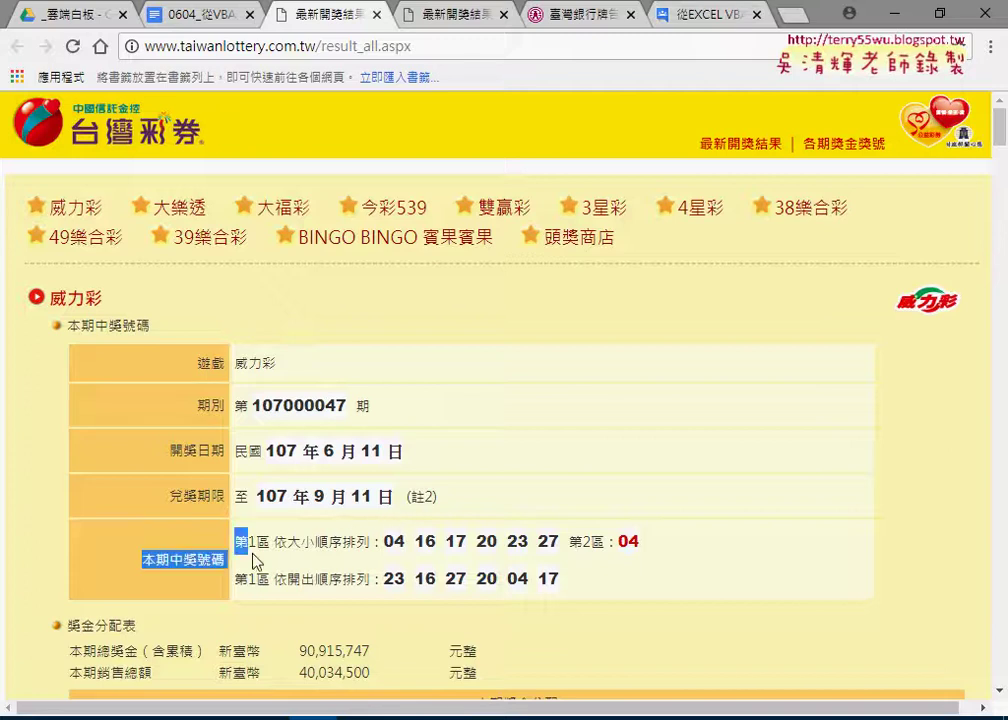
left_click(630, 590)
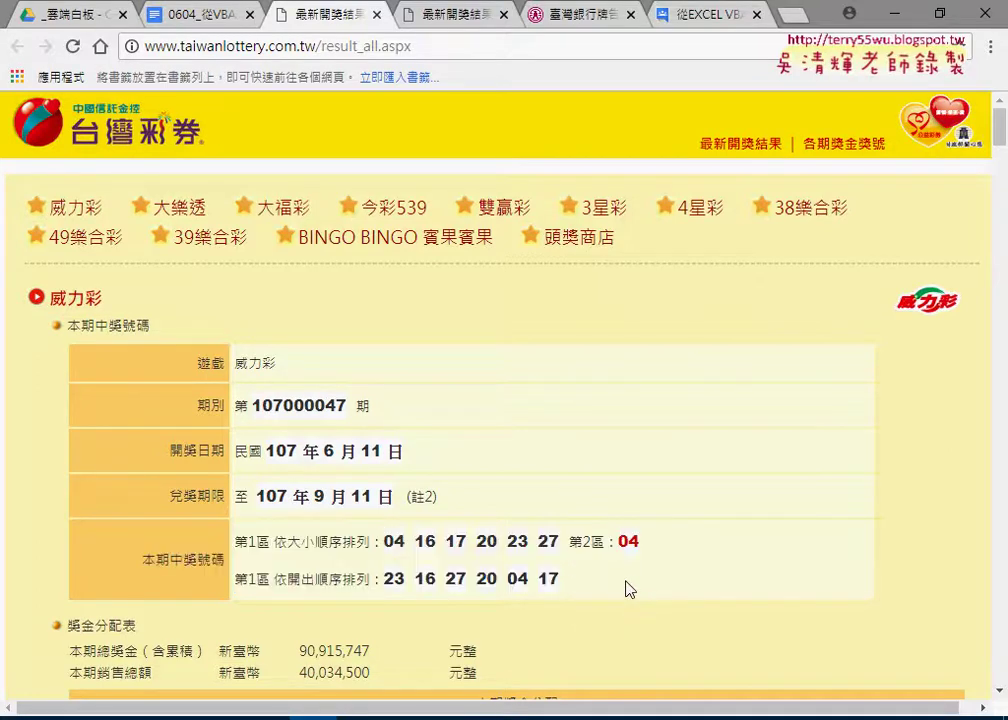
double_click(394, 541)
right_click(390, 541)
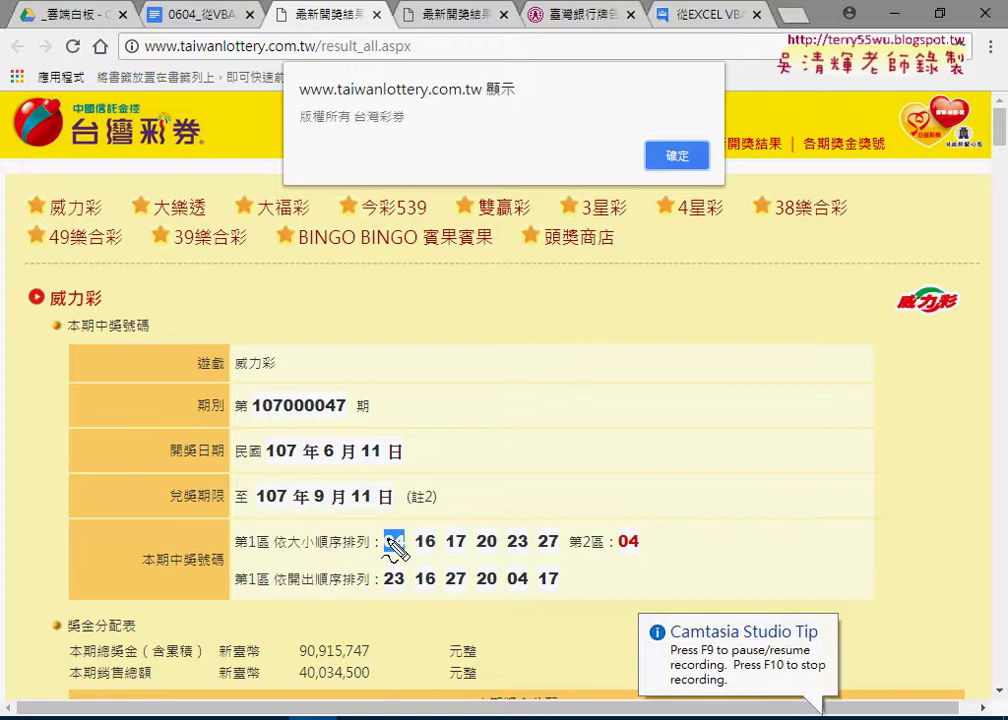
mouse_move(265, 200)
left_mouse_down()
mouse_move(768, 192)
mouse_move(262, 186)
left_mouse_up()
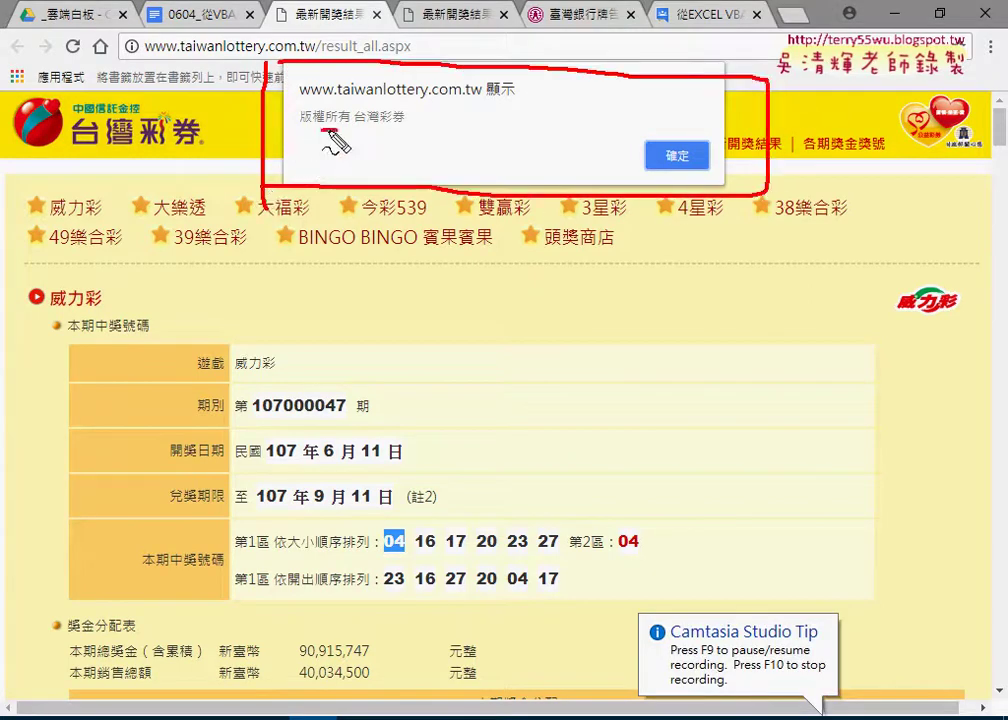
left_click_drag(322, 129, 395, 136)
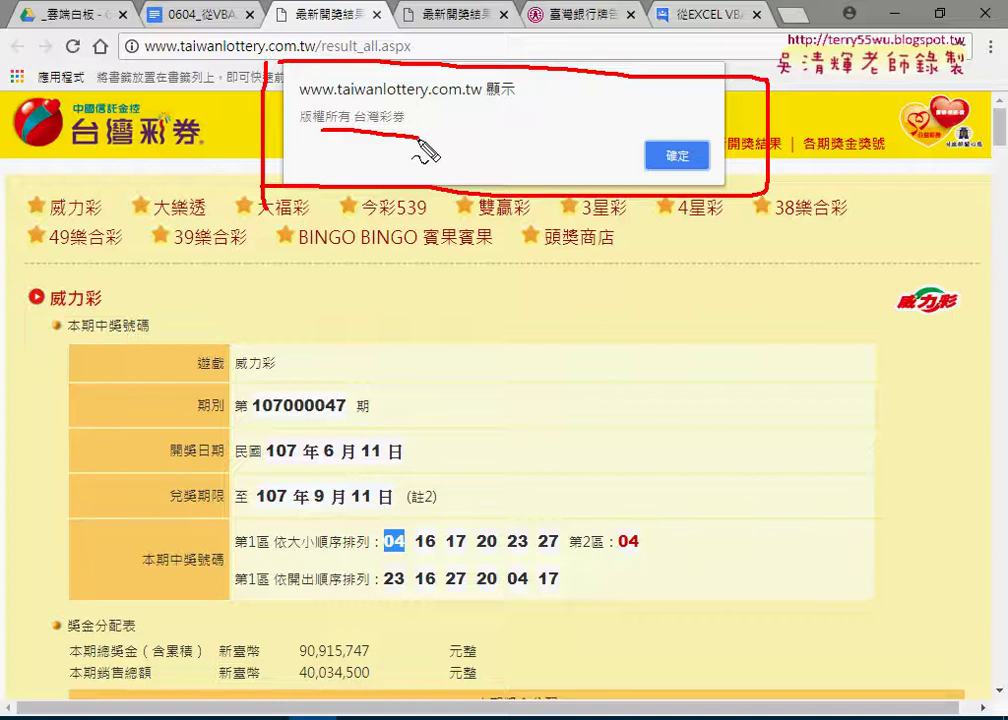
key("Escape")
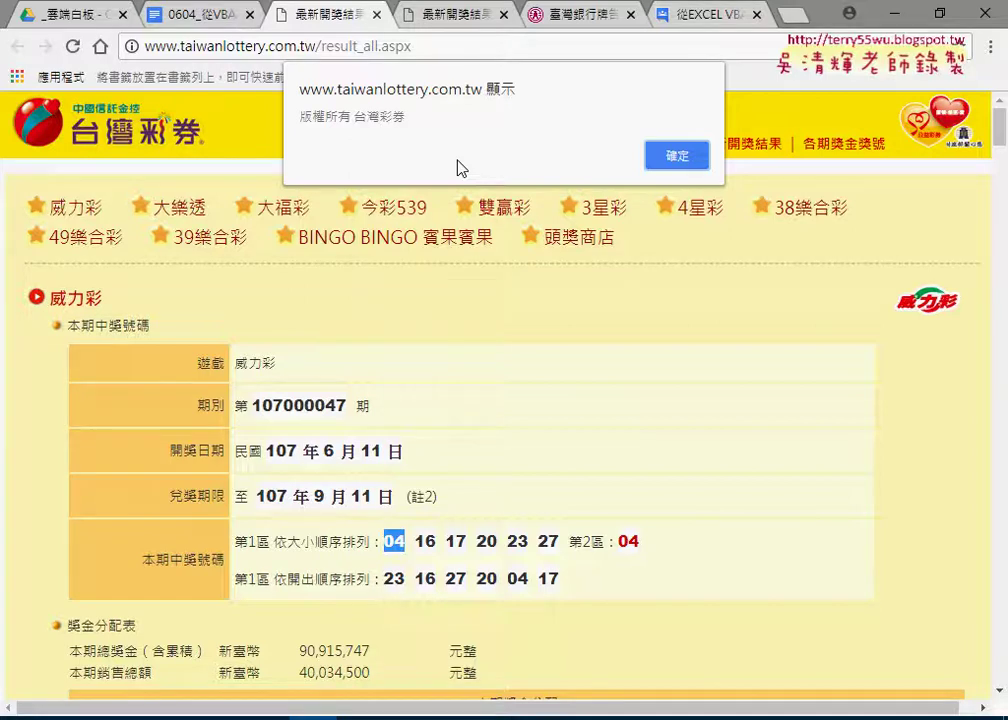
left_click(661, 162)
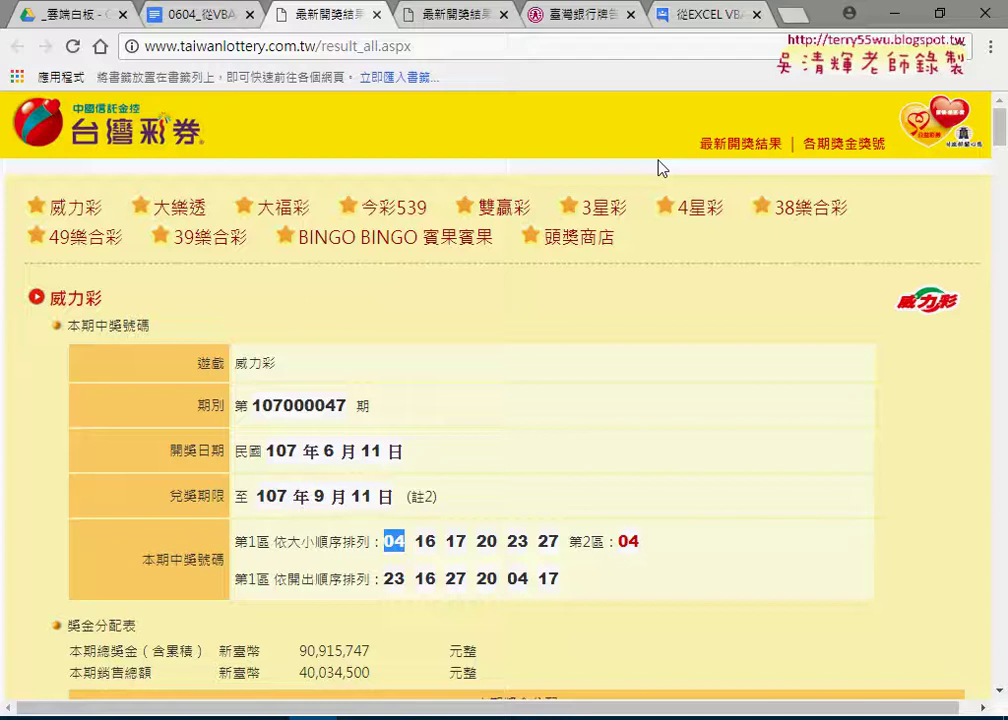
Open and widen DevTools, expanding <form> and the first div.aspNetHidden.
key("F12")
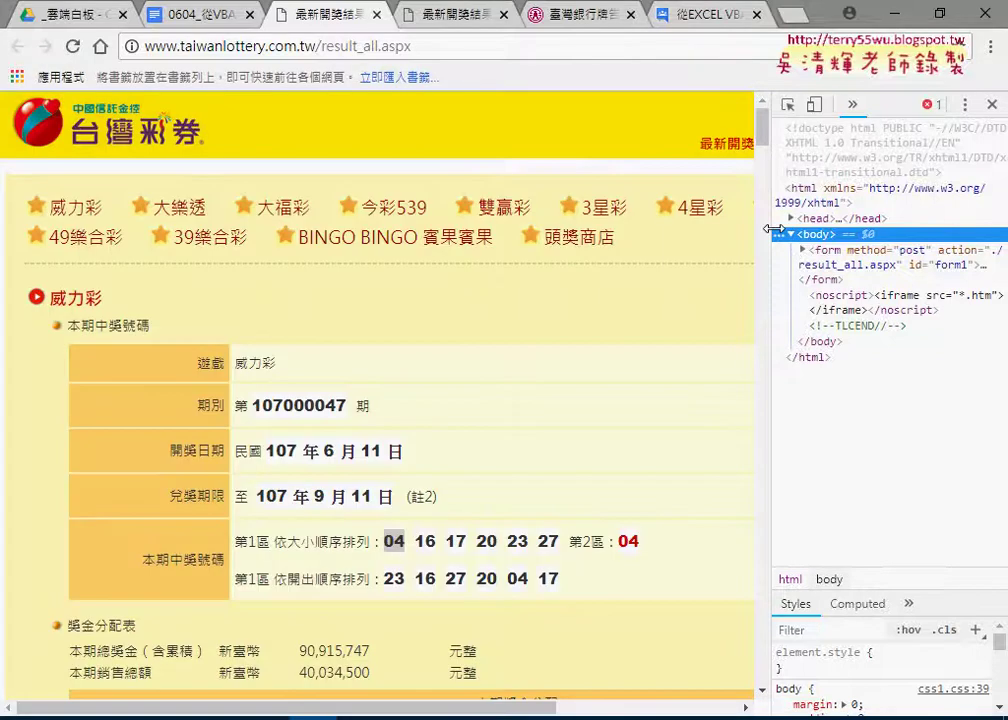
left_click_drag(756, 230, 602, 225)
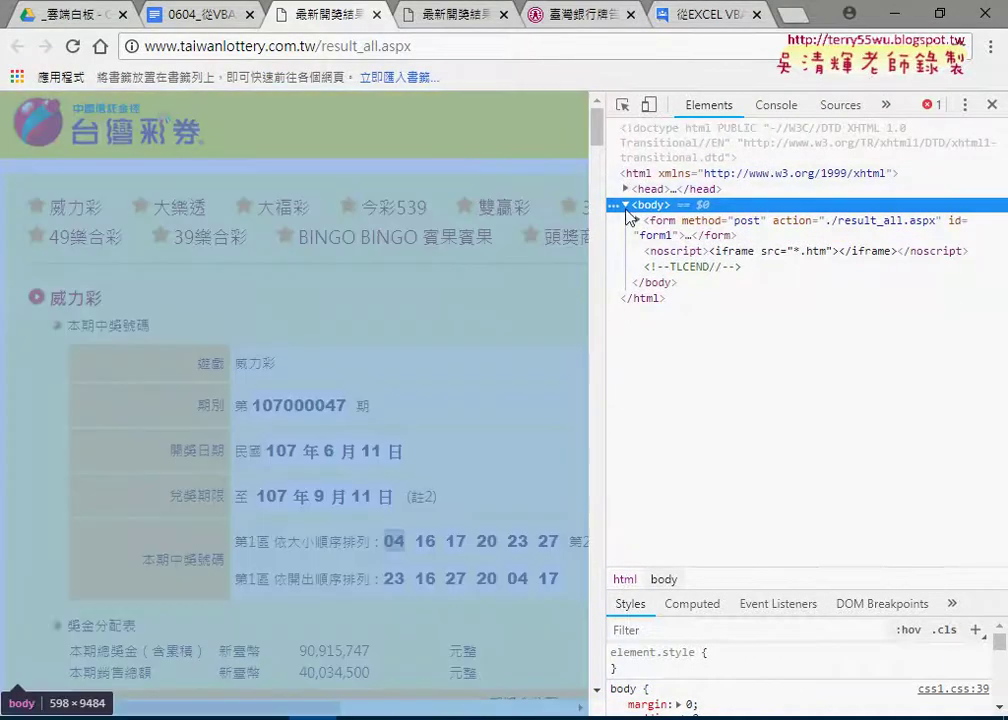
left_click(638, 221)
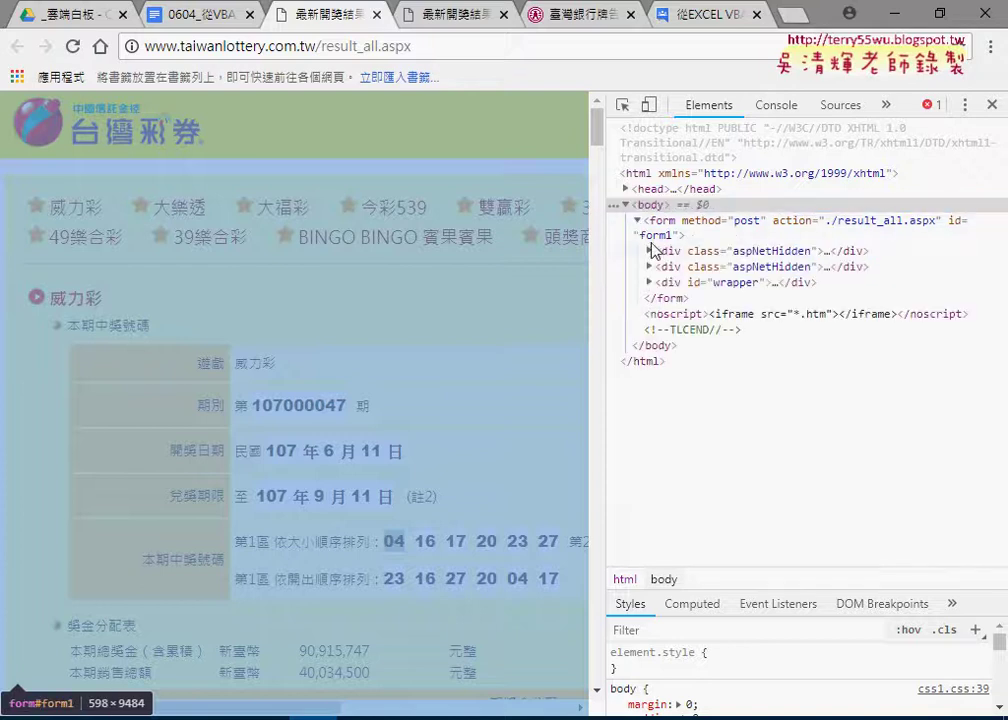
left_click(650, 251)
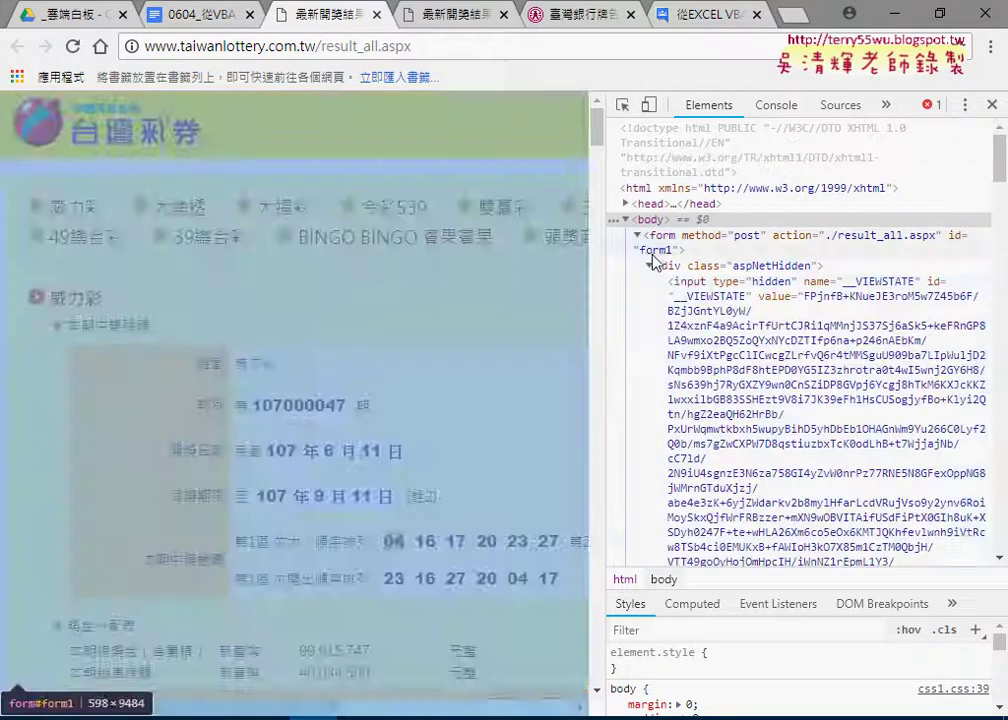
Scroll through the long __VIEWSTATE value, then narrow the DevTools panel.
scroll(703, 414, "down", 1)
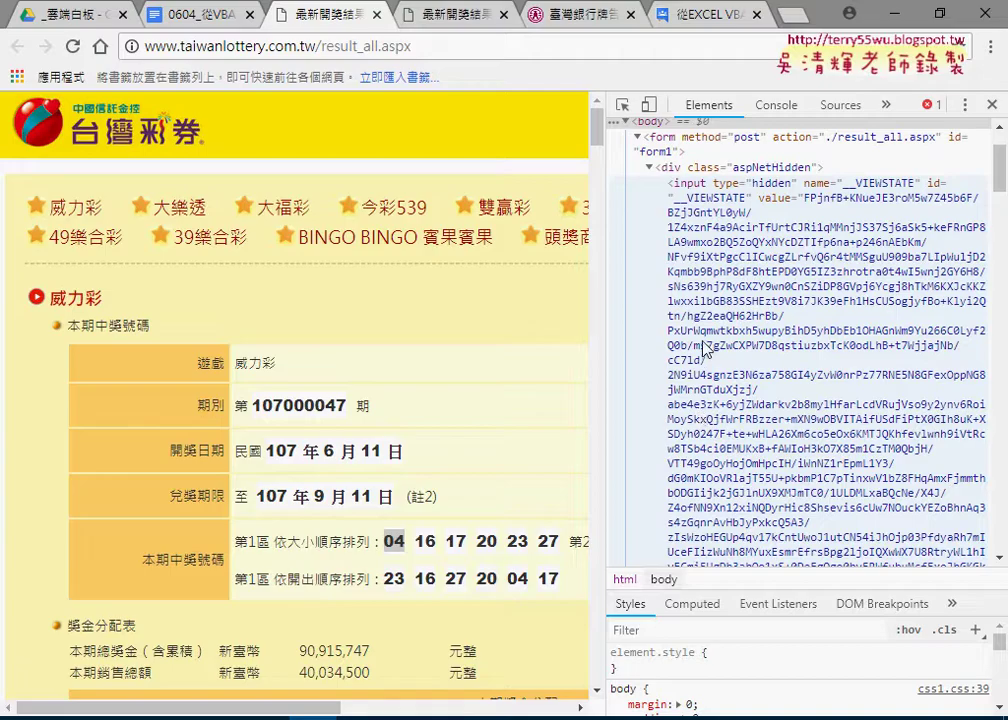
scroll(704, 400, "down", 3)
scroll(704, 345, "down", 3)
scroll(705, 349, "down", 3)
scroll(704, 350, "down", 3)
scroll(704, 352, "down", 3)
scroll(704, 353, "down", 3)
scroll(704, 355, "down", 3)
scroll(704, 355, "down", 3)
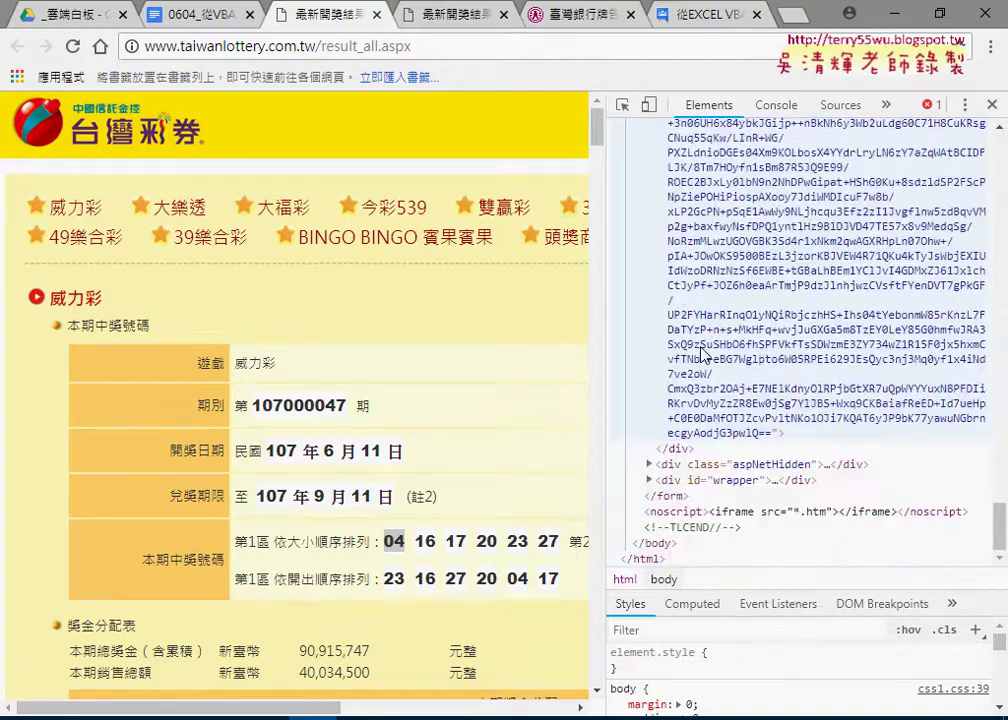
scroll(705, 350, "up", 4)
scroll(708, 352, "up", 4)
scroll(710, 355, "up", 4)
scroll(713, 360, "up", 4)
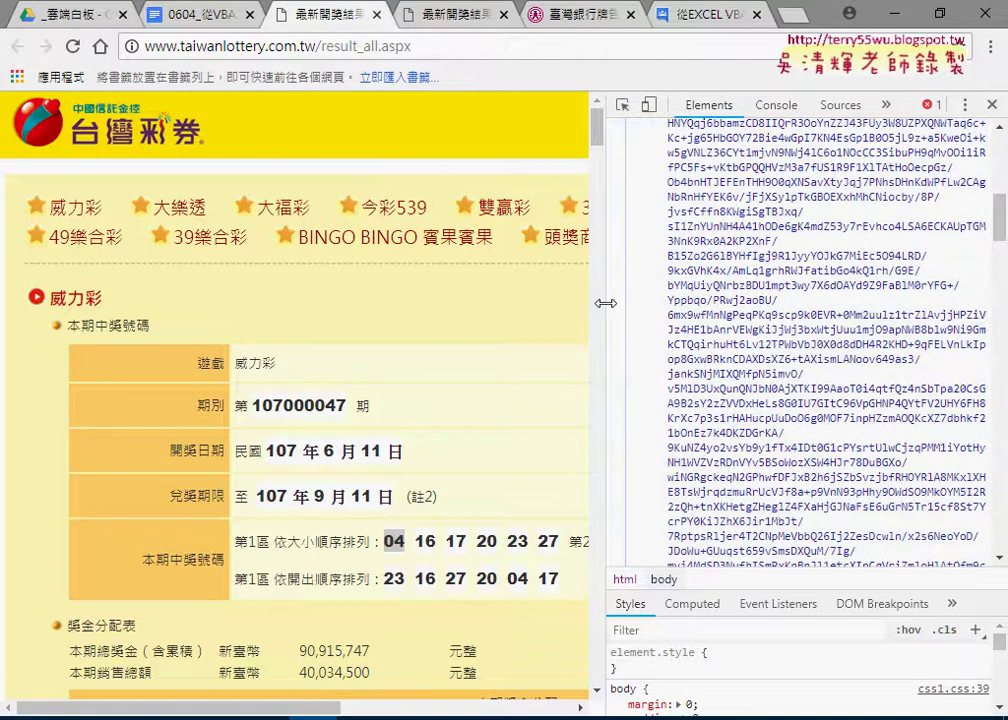
left_click_drag(606, 303, 699, 312)
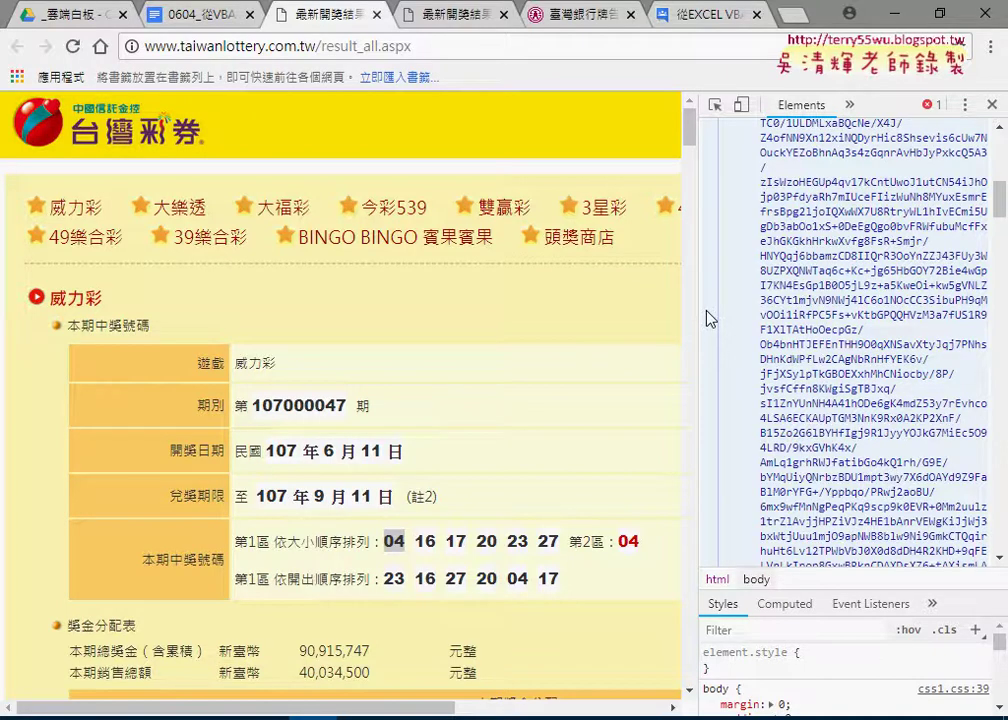
Open Chrome's settings and expand the 進階 advanced section.
left_click(993, 48)
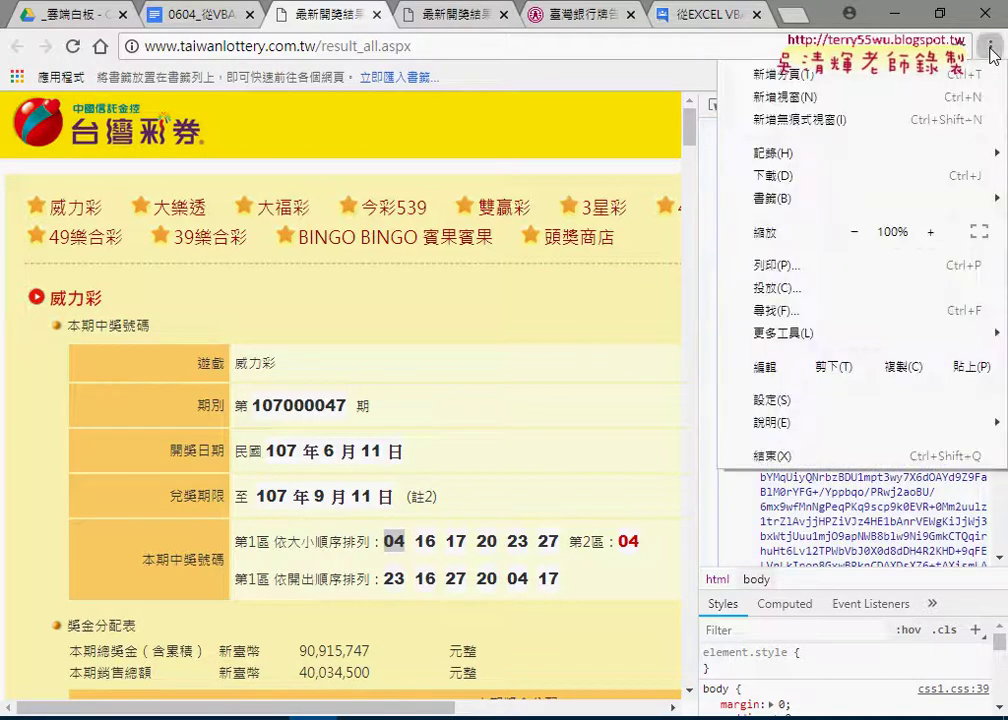
left_click(826, 399)
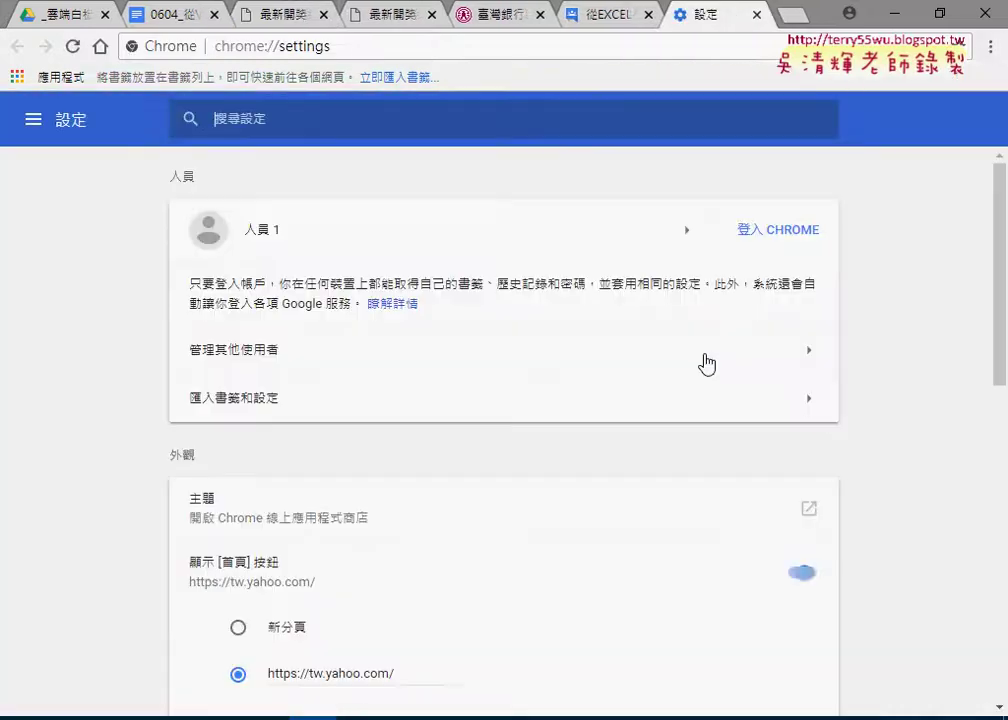
left_click_drag(1004, 315, 1006, 662)
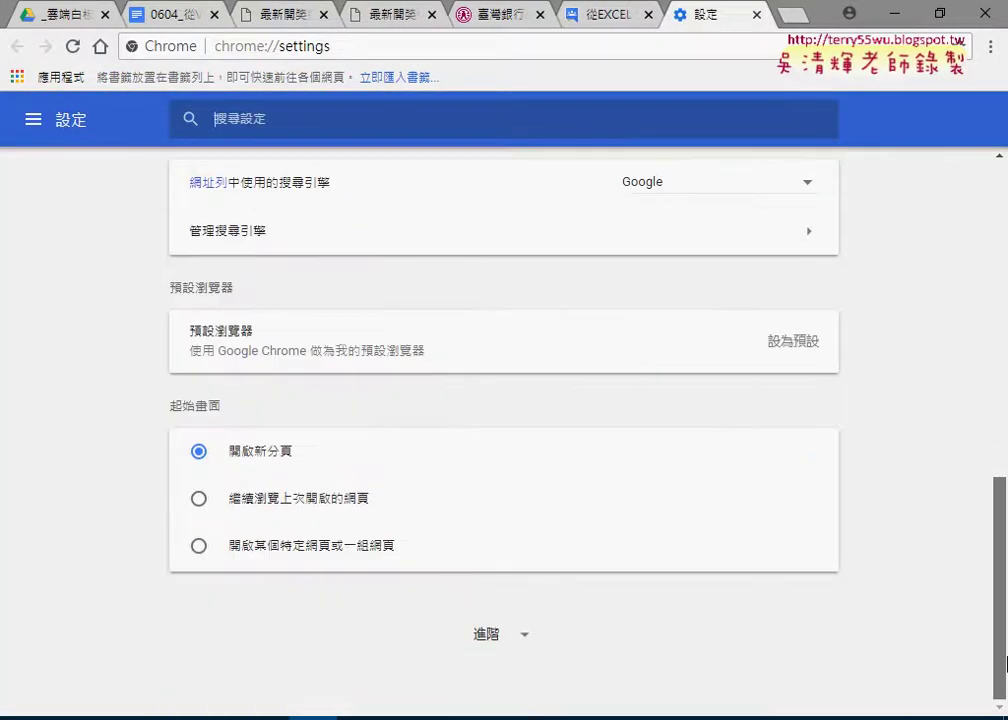
left_click(486, 634)
scroll(700, 520, "down", 4)
scroll(785, 502, "down", 4)
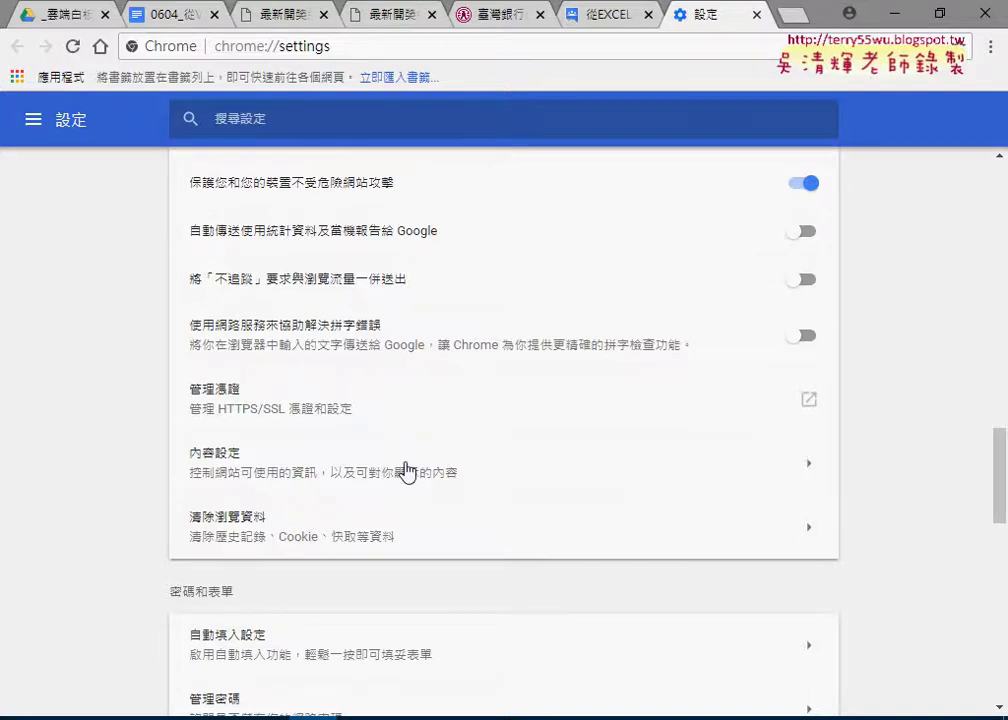
scroll(406, 470, "down", 2)
scroll(406, 470, "down", 1)
scroll(400, 460, "up", 2)
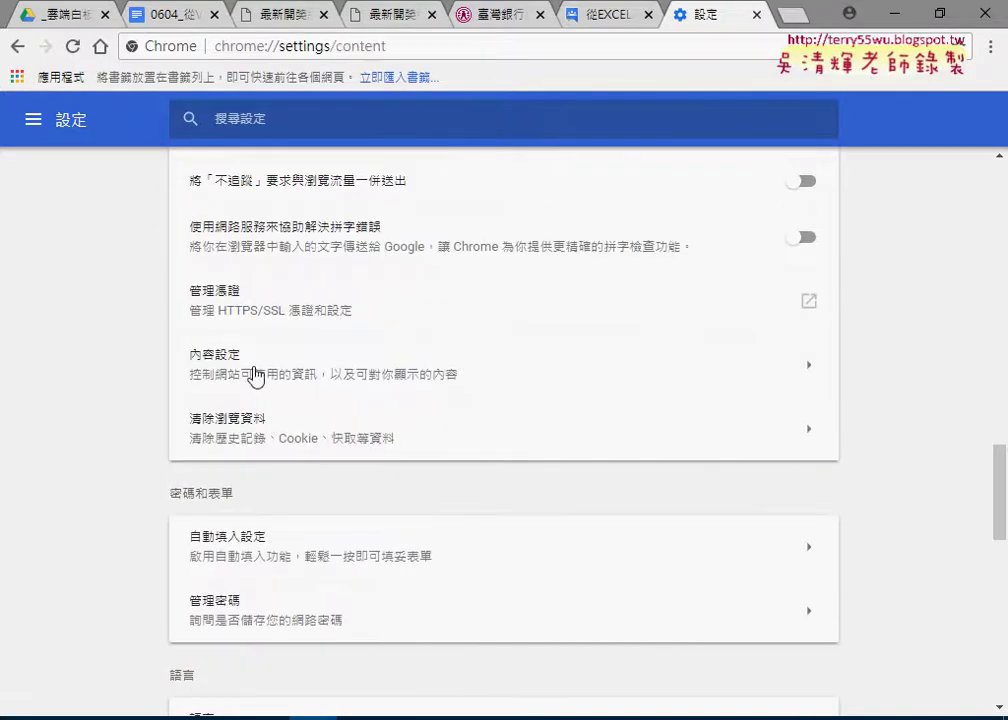
Set JavaScript under 內容設定 to blocked, then return to the lottery tab.
left_click(256, 376)
scroll(369, 349, "down", 2)
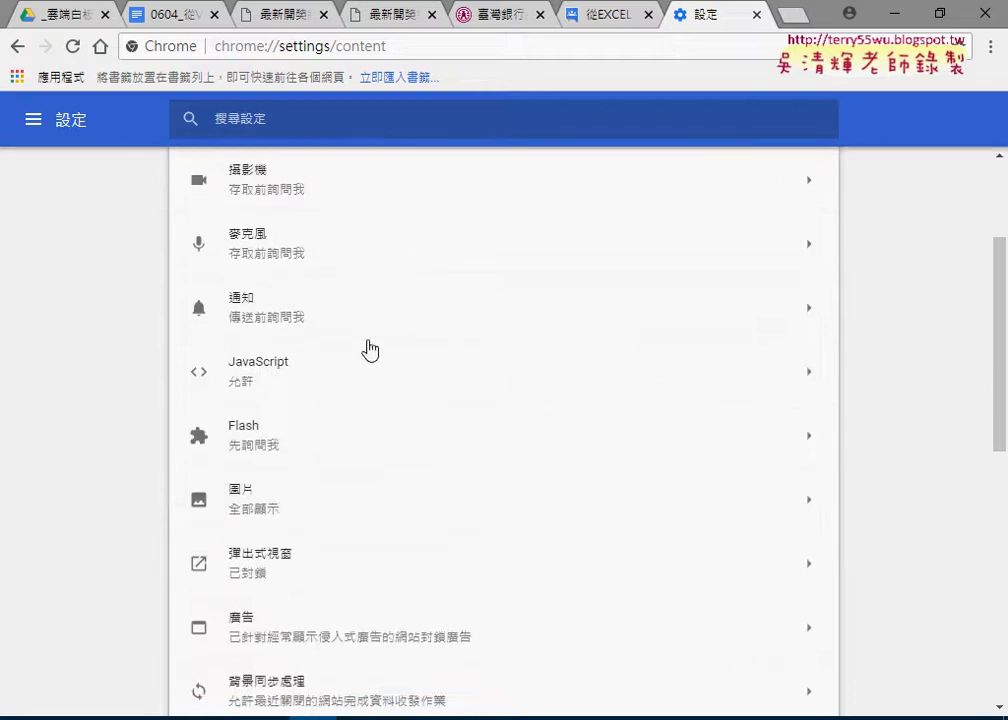
left_click(271, 376)
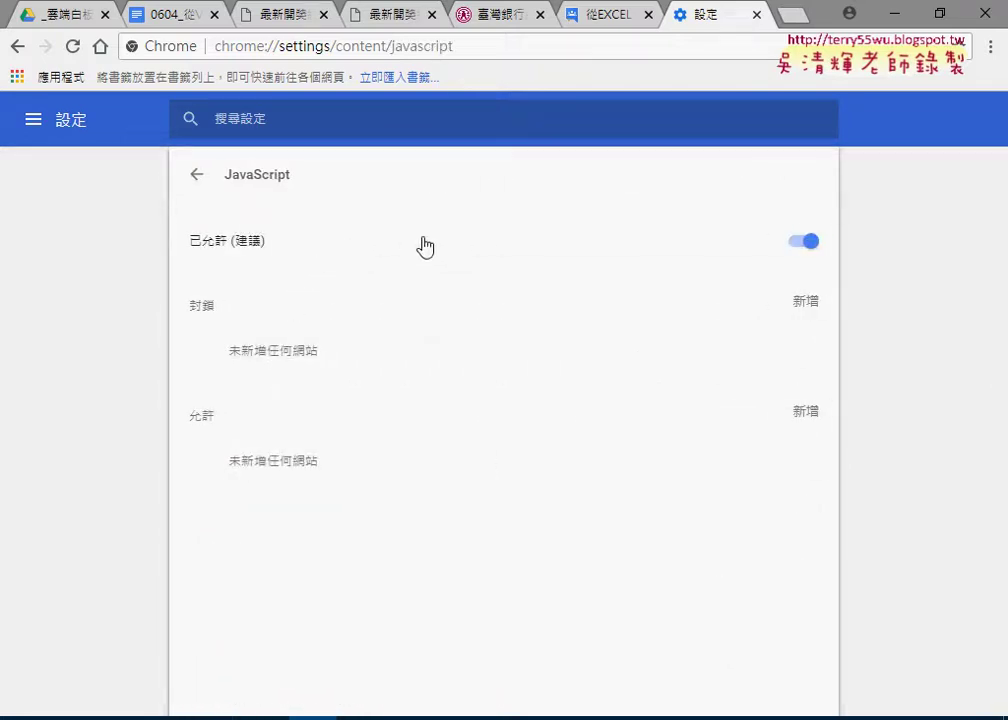
left_click(805, 250)
left_click(385, 17)
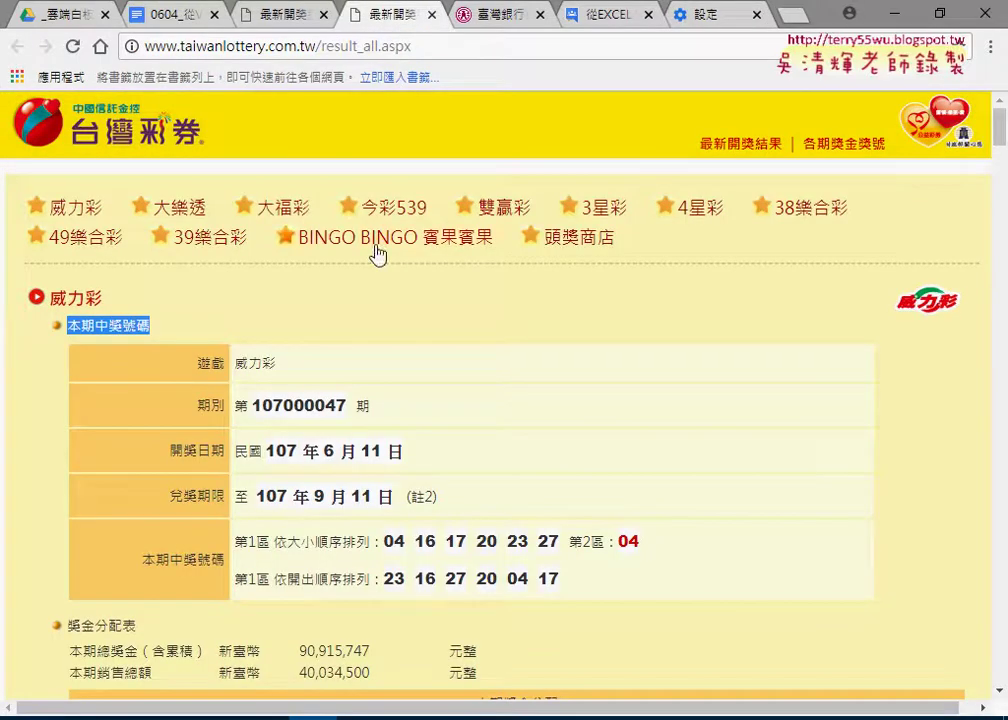
Dismiss the right-click copyright alerts, reload the page, and select the first winning number 04.
right_click(367, 288)
left_click(676, 160)
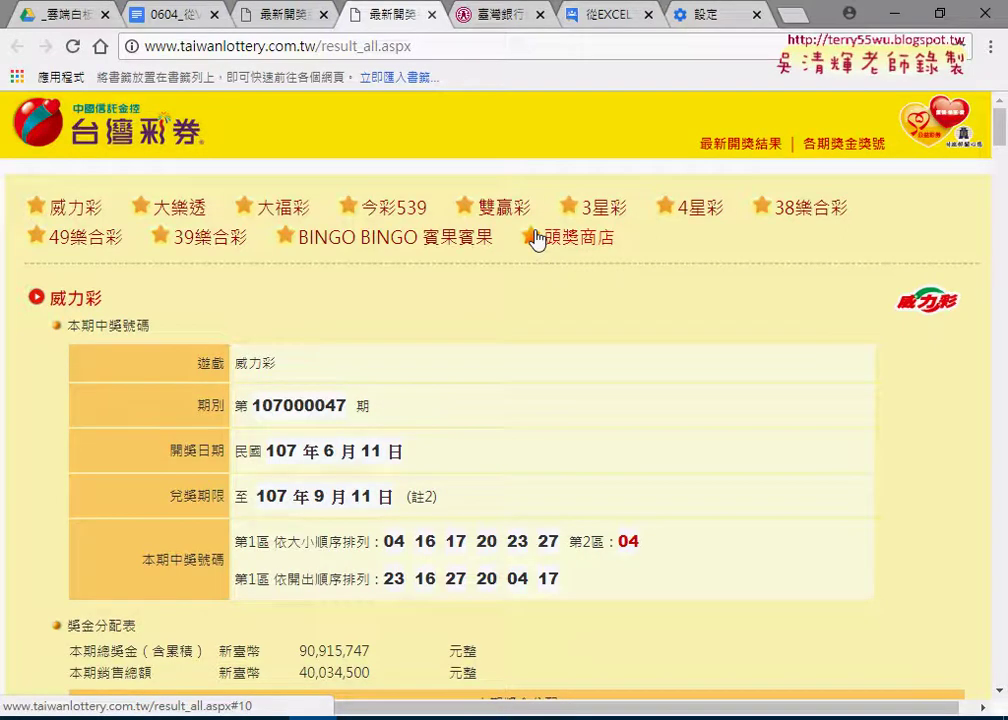
left_click(72, 47)
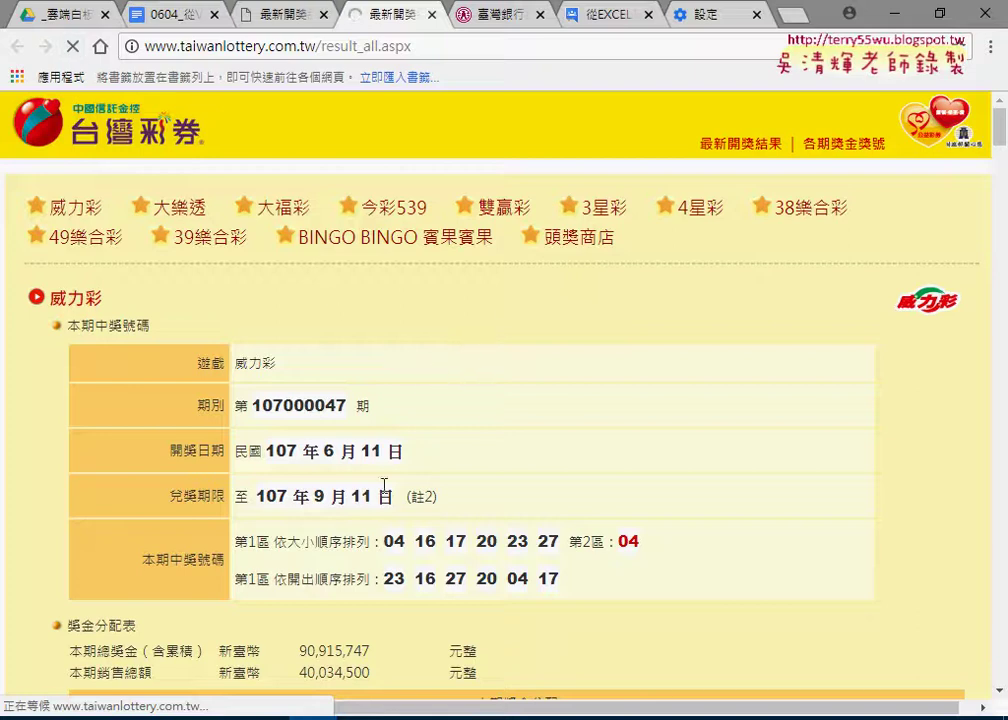
double_click(392, 541)
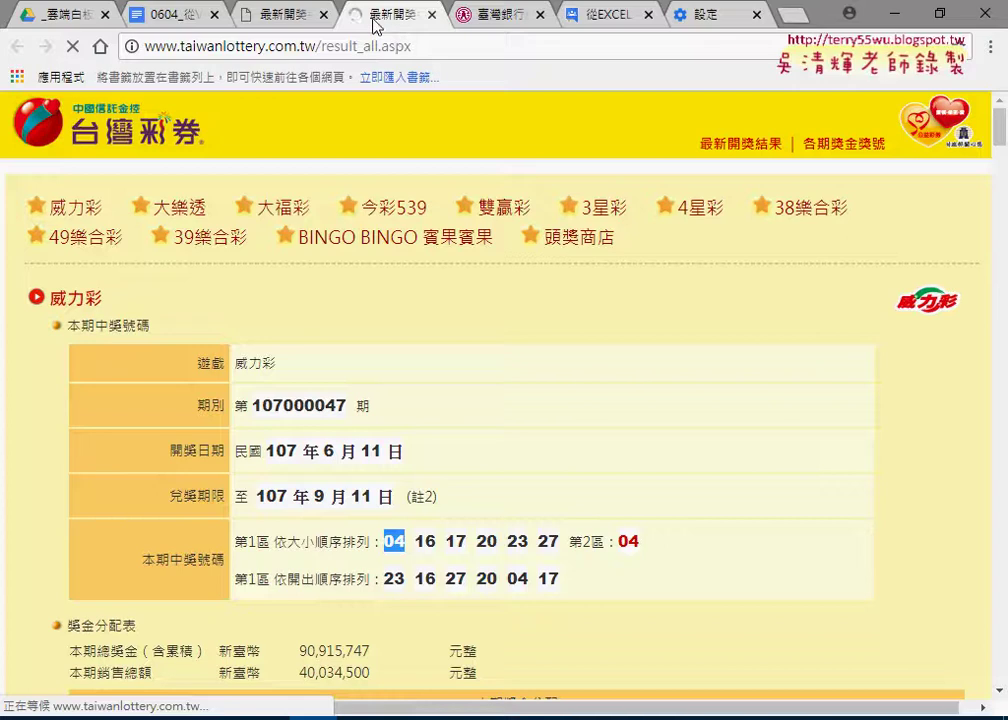
right_click(400, 540)
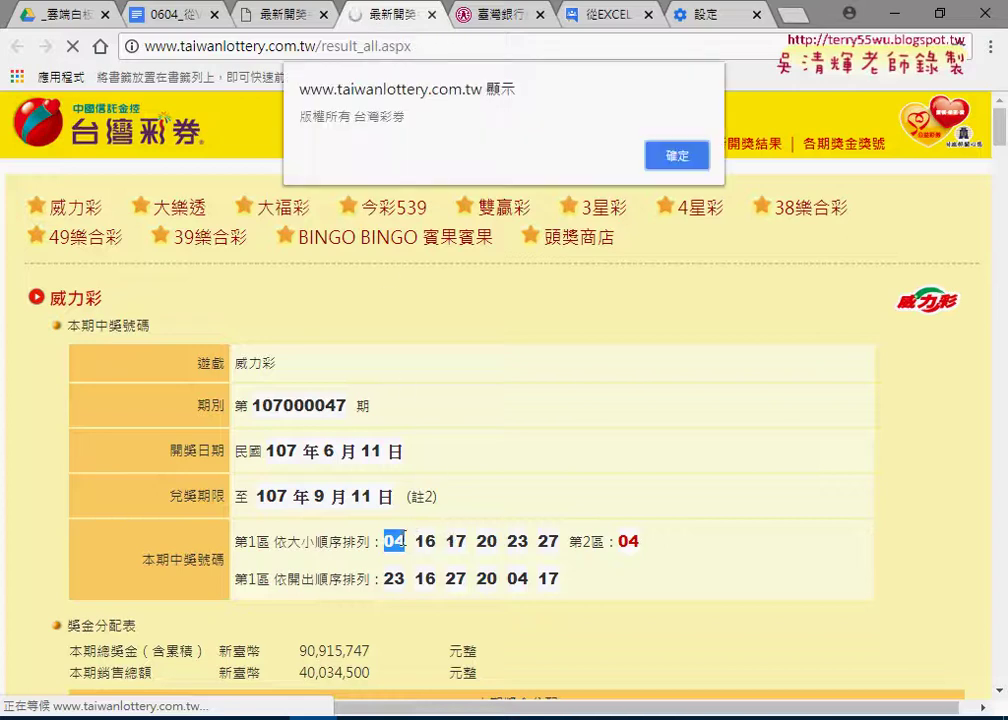
left_click(676, 158)
left_click(72, 47)
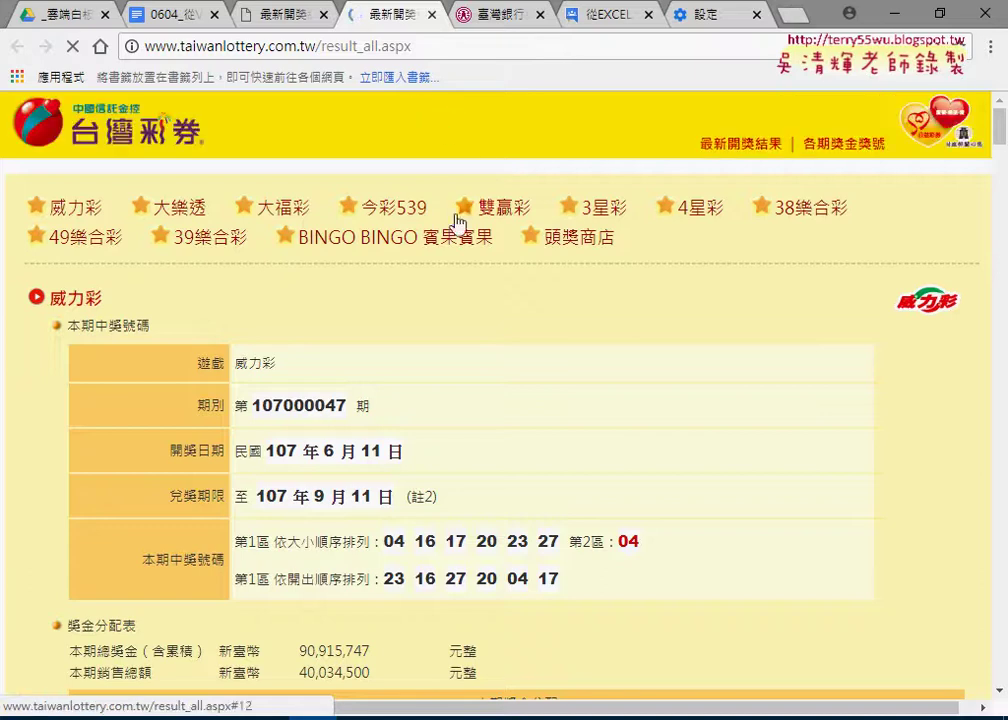
left_click_drag(383, 541, 405, 541)
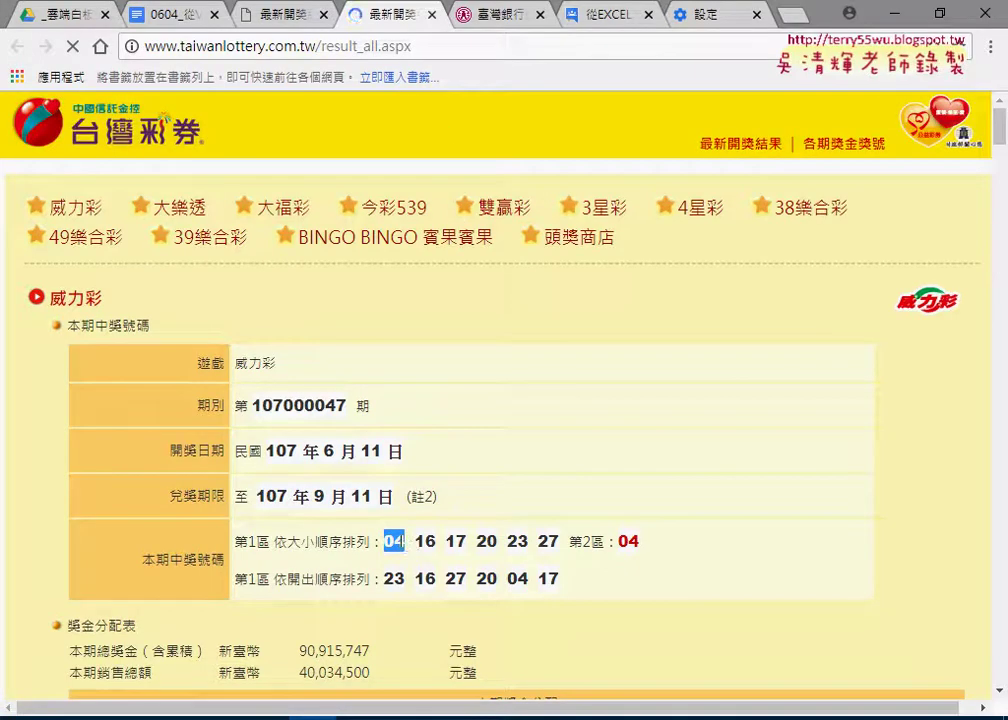
Inspect the winning number 04 with 檢查 to show its <span> markup in DevTools.
right_click(400, 542)
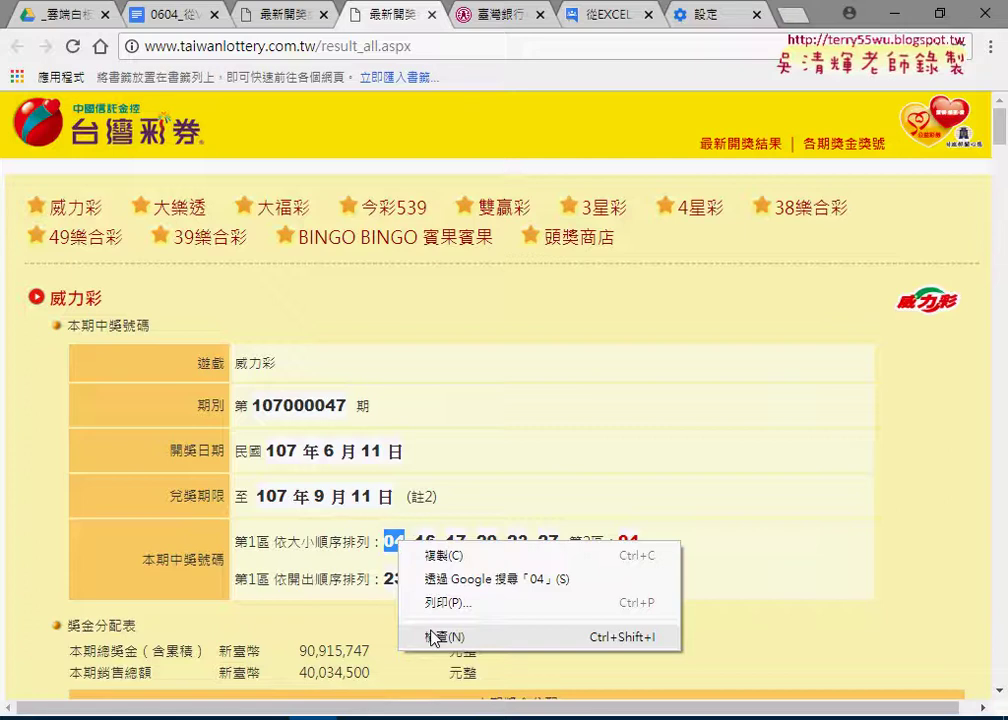
left_click(432, 638)
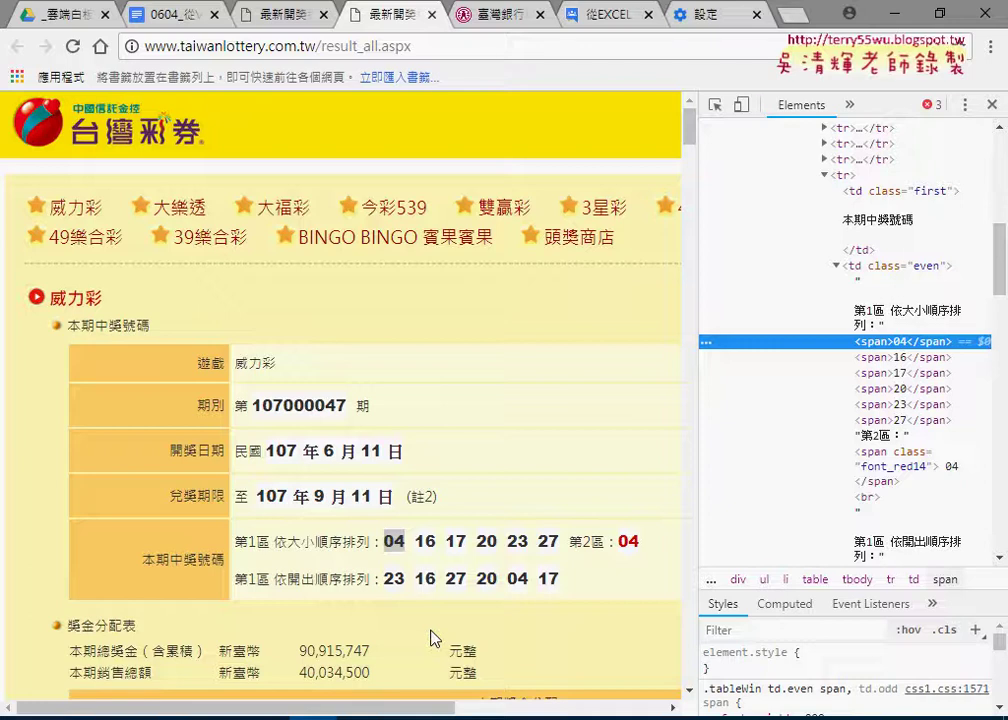
left_click(718, 28)
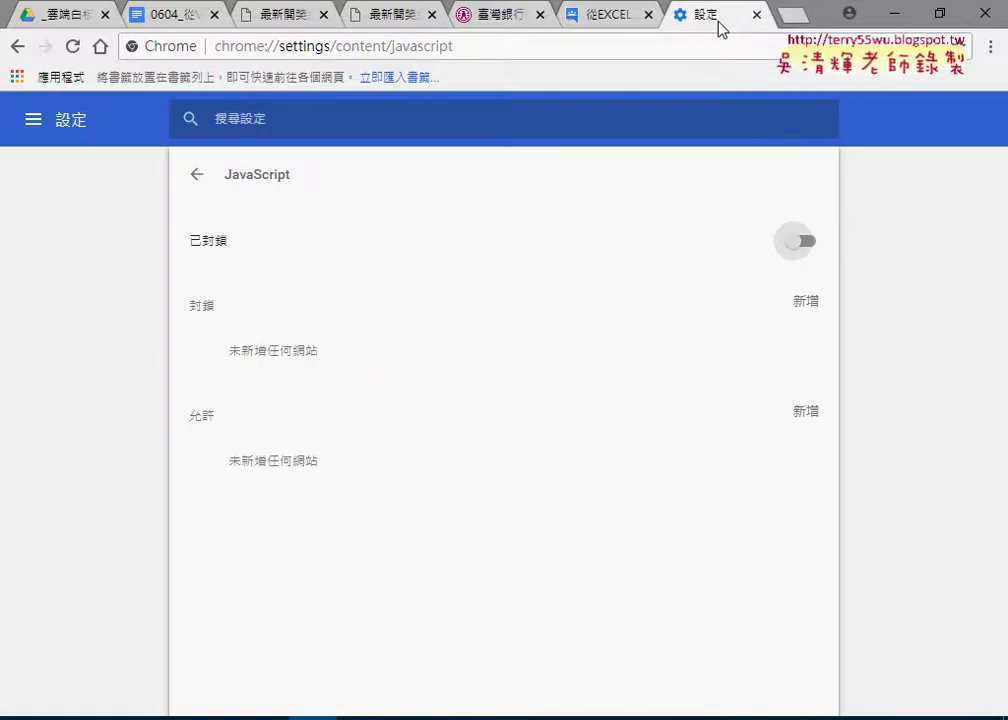
left_click(375, 26)
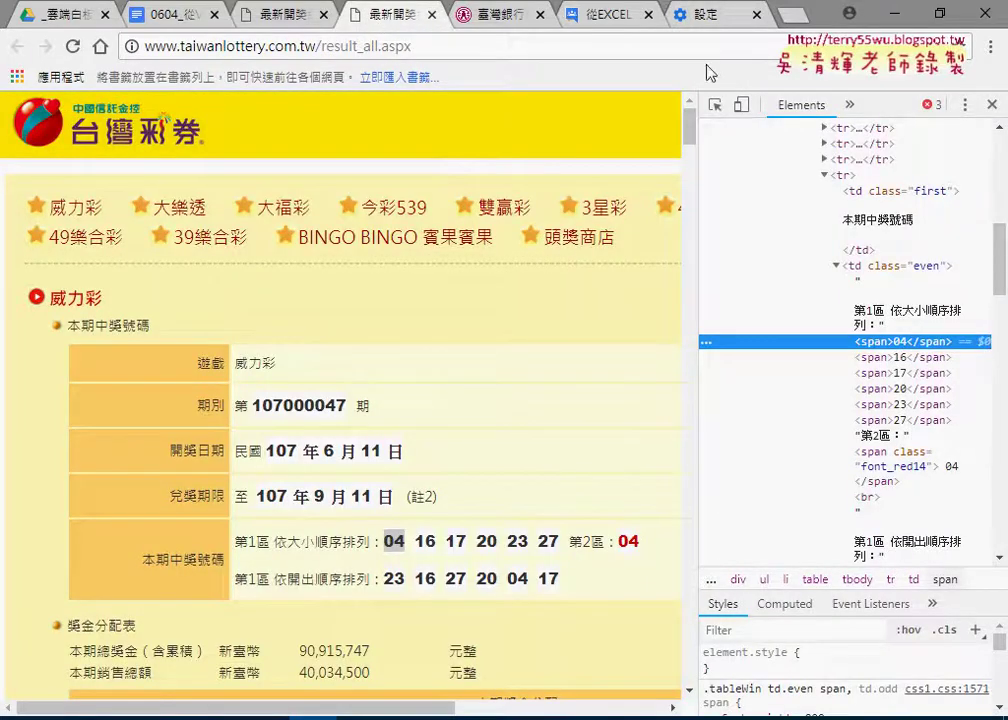
Switch JavaScript back to allowed, close the settings tab, and return to the lottery page.
left_click(705, 15)
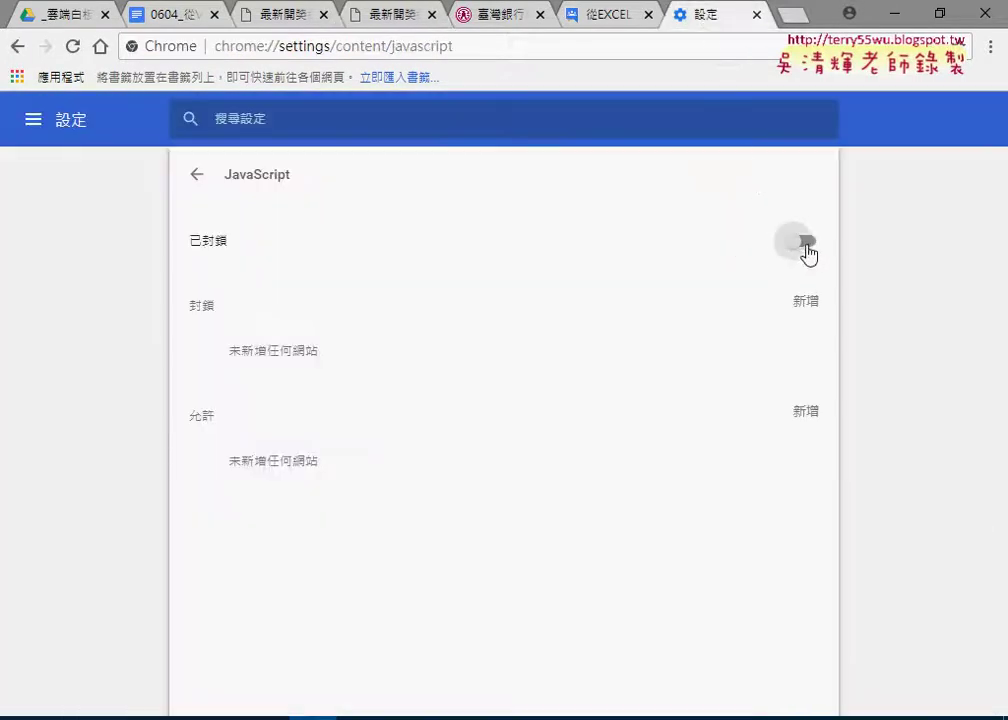
left_click(806, 246)
left_click(757, 15)
left_click(452, 28)
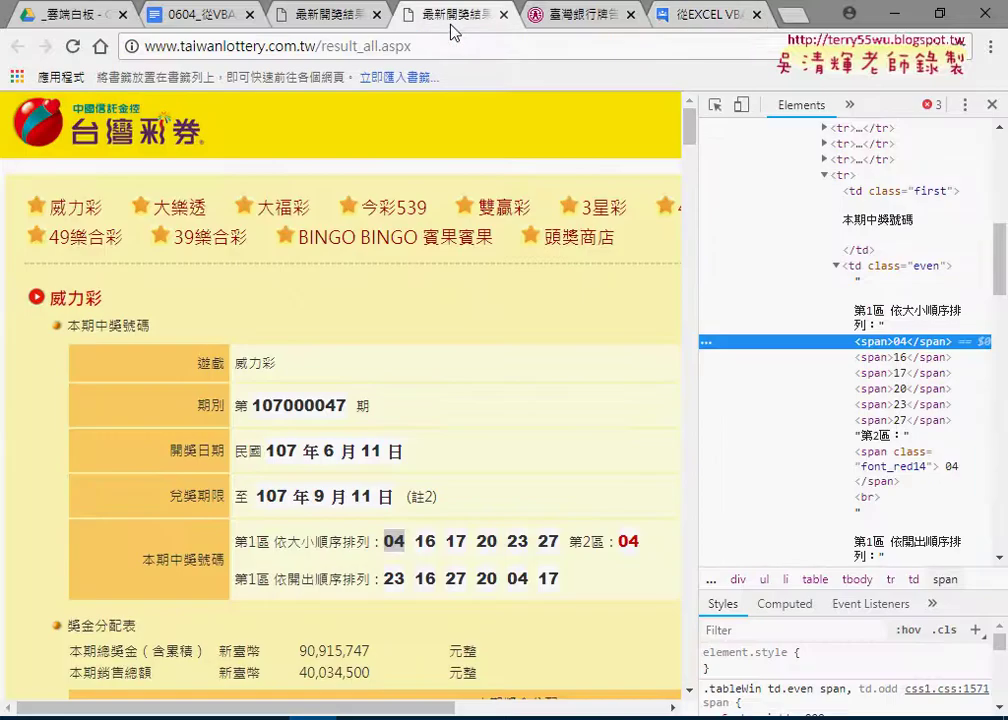
Reload the lottery page, mark up the DevTools Elements tree in red, then start element picking.
left_click(73, 48)
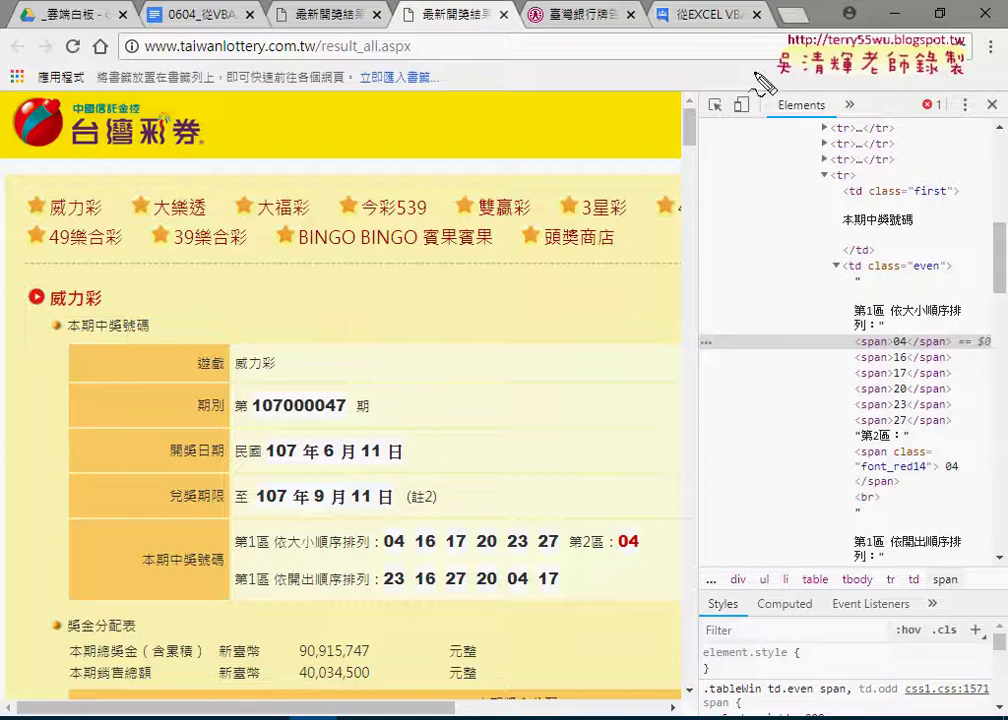
left_click_drag(712, 88, 714, 118)
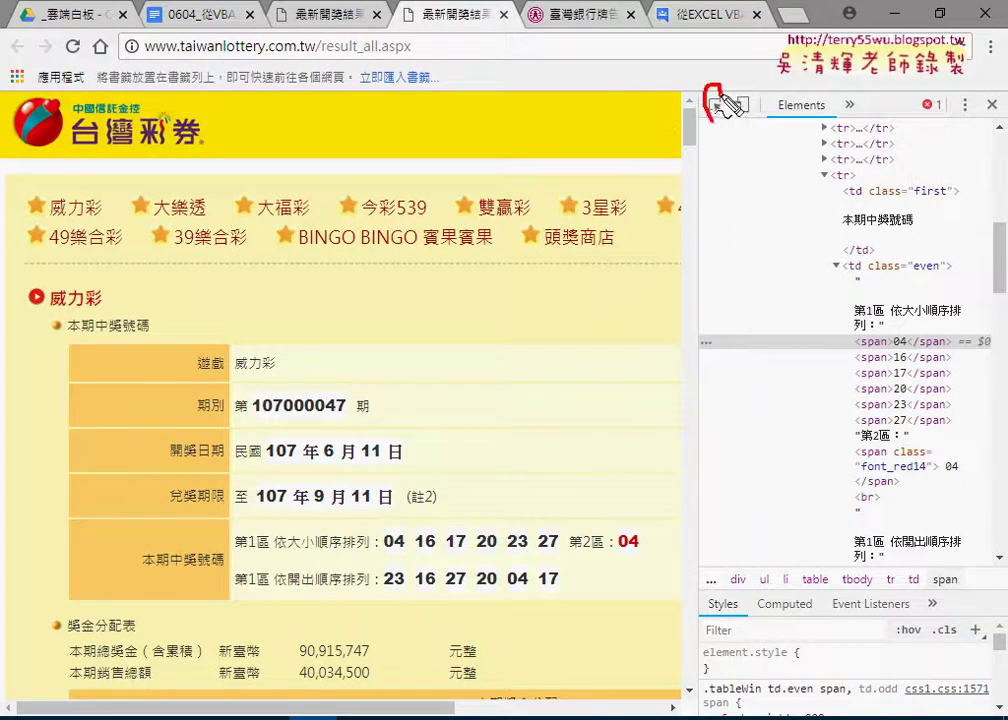
mouse_move(752, 42)
left_mouse_down()
mouse_move(752, 106)
mouse_move(783, 42)
left_mouse_up()
left_click_drag(752, 72, 808, 82)
left_click_drag(691, 113, 689, 290)
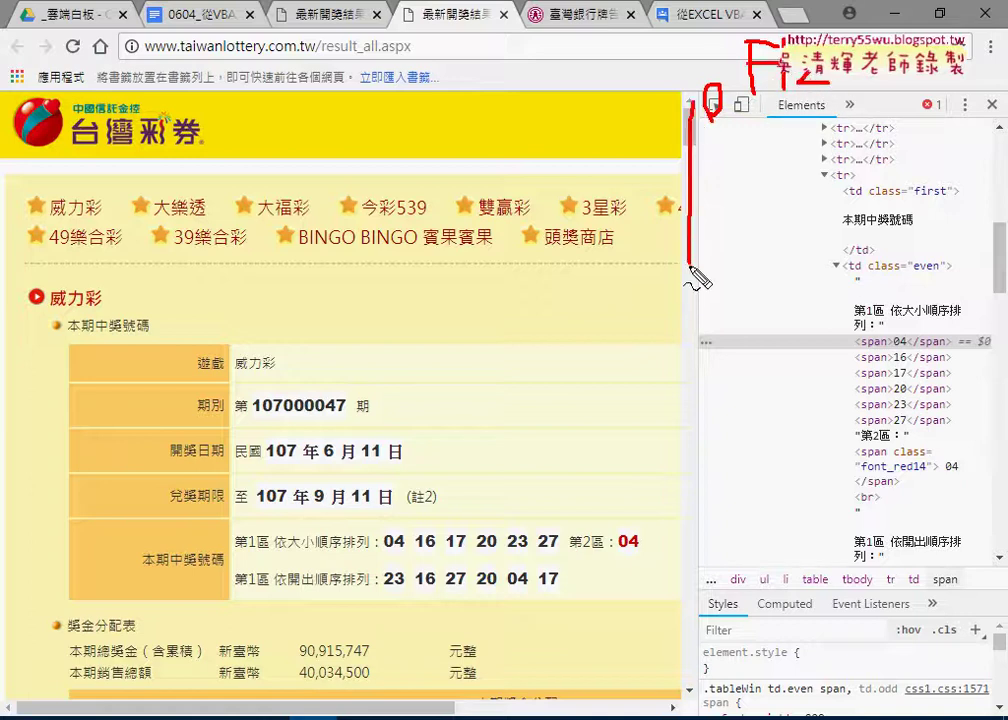
mouse_move(716, 100)
left_mouse_down()
mouse_move(700, 350)
mouse_move(693, 289)
left_mouse_up()
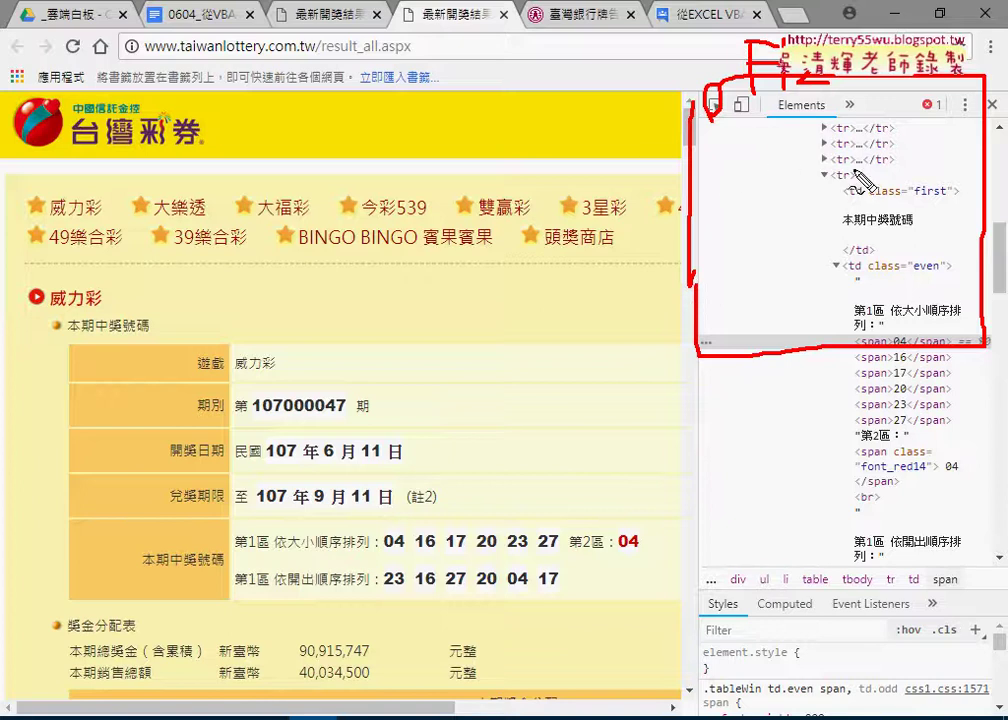
key("Escape")
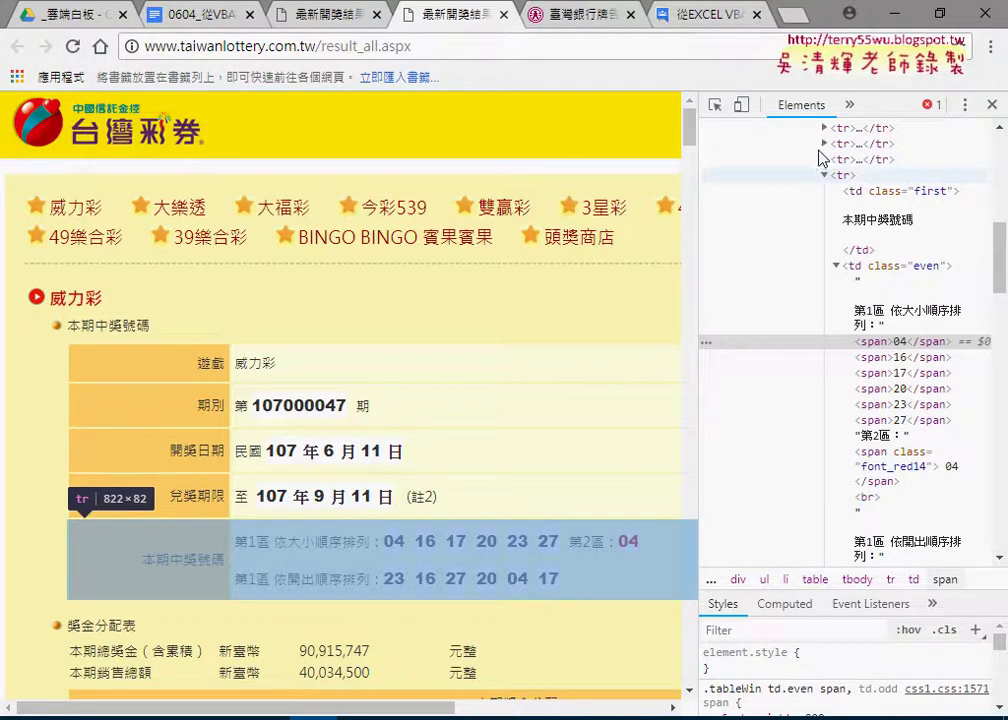
left_click(716, 112)
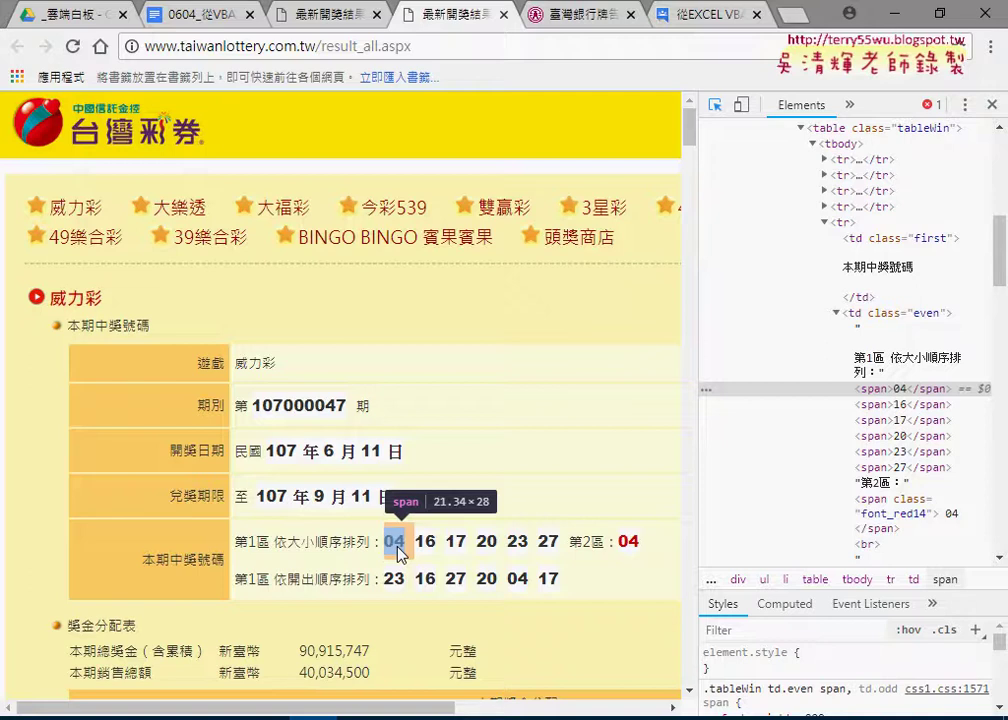
Reload the page, pick the 04 winning number to reveal its span, then switch to Eclipse.
left_click(73, 46)
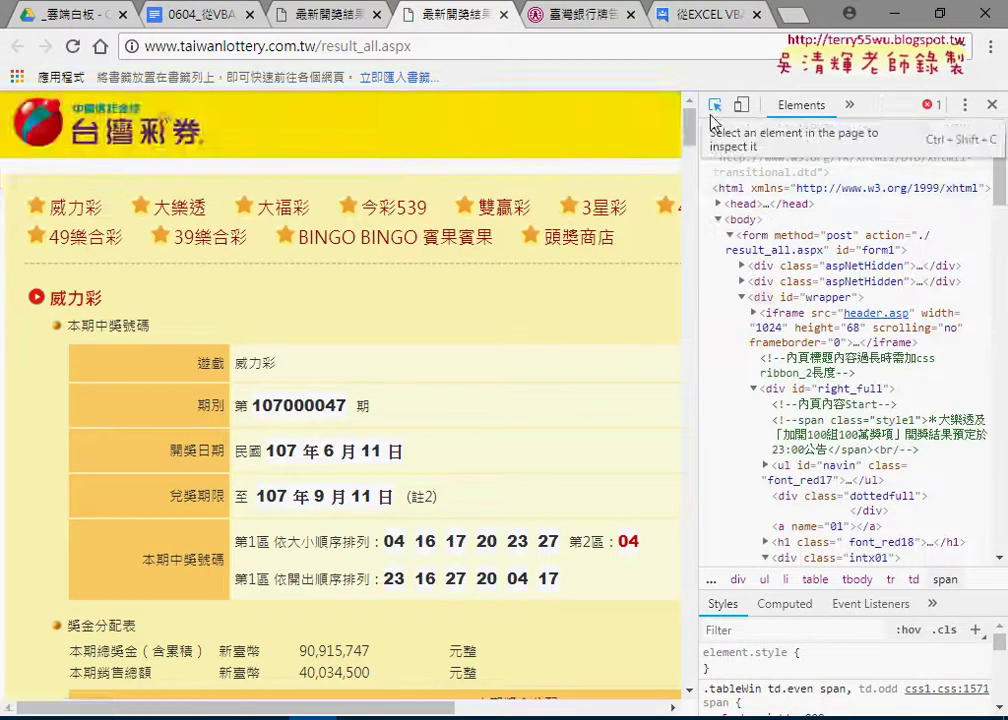
left_click(714, 106)
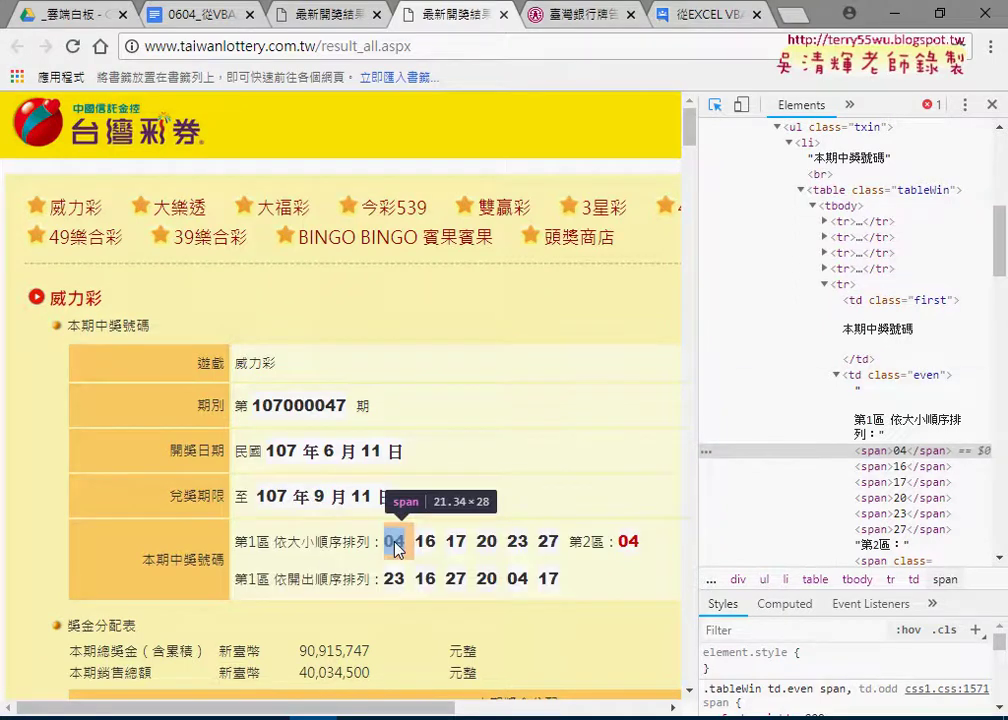
left_click(396, 548)
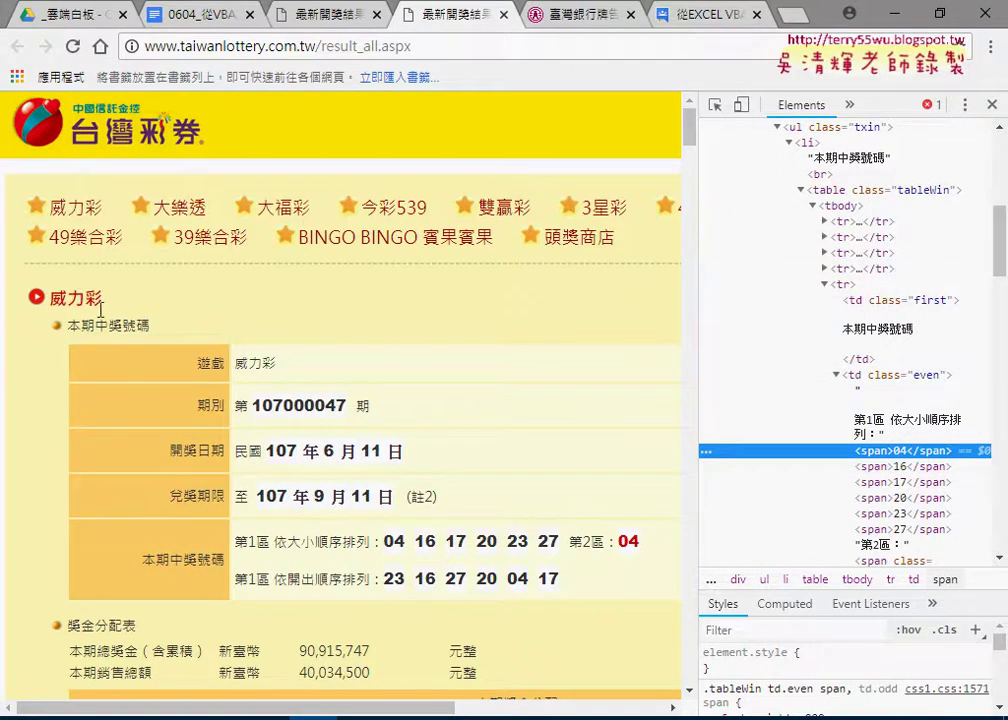
left_click(714, 105)
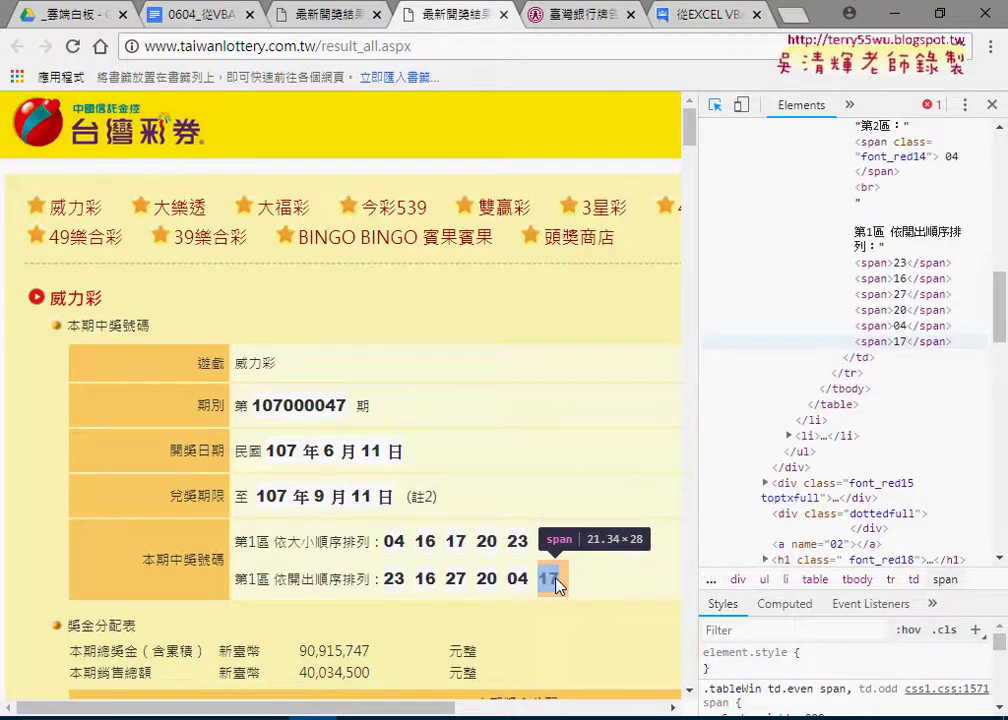
key("alt+Tab")
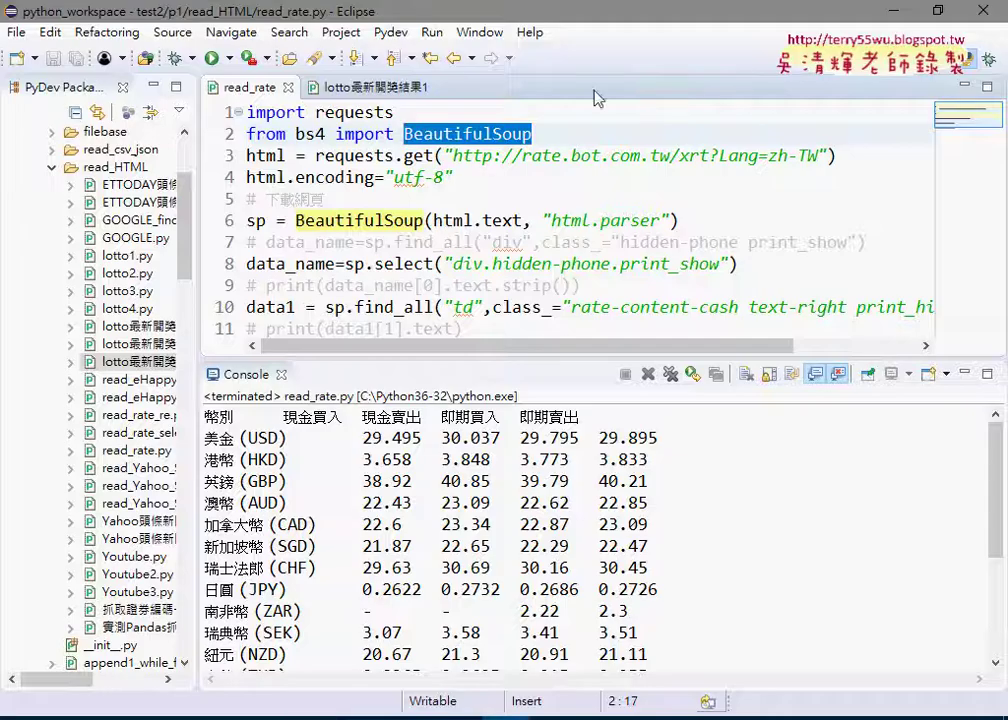
Run lotto最新開獎結果1.py with an enlarged console pane.
left_click(360, 87)
left_click_drag(396, 356, 300, 164)
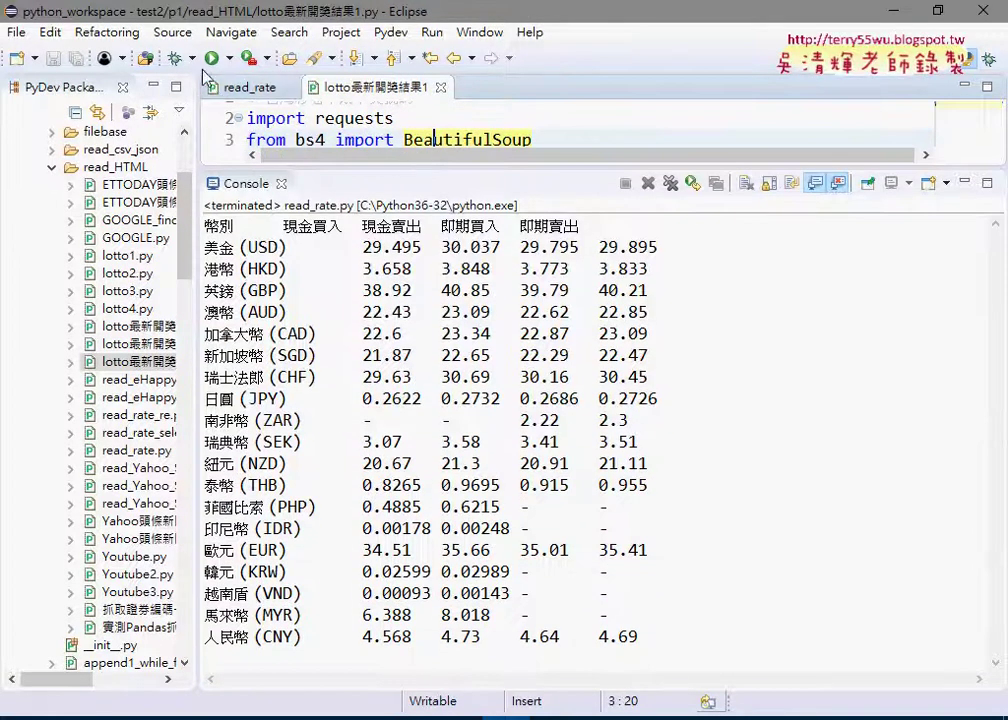
left_click(211, 57)
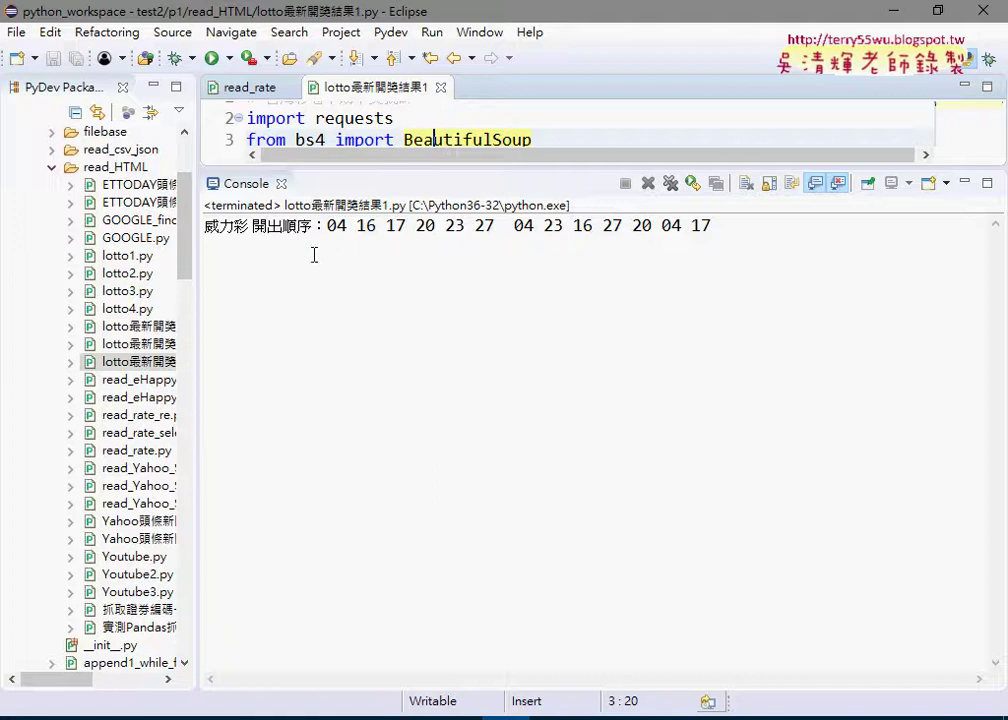
Highlight the 威力彩 開出順序 label and printed winning numbers, then maximize Eclipse.
left_click_drag(324, 226, 204, 226)
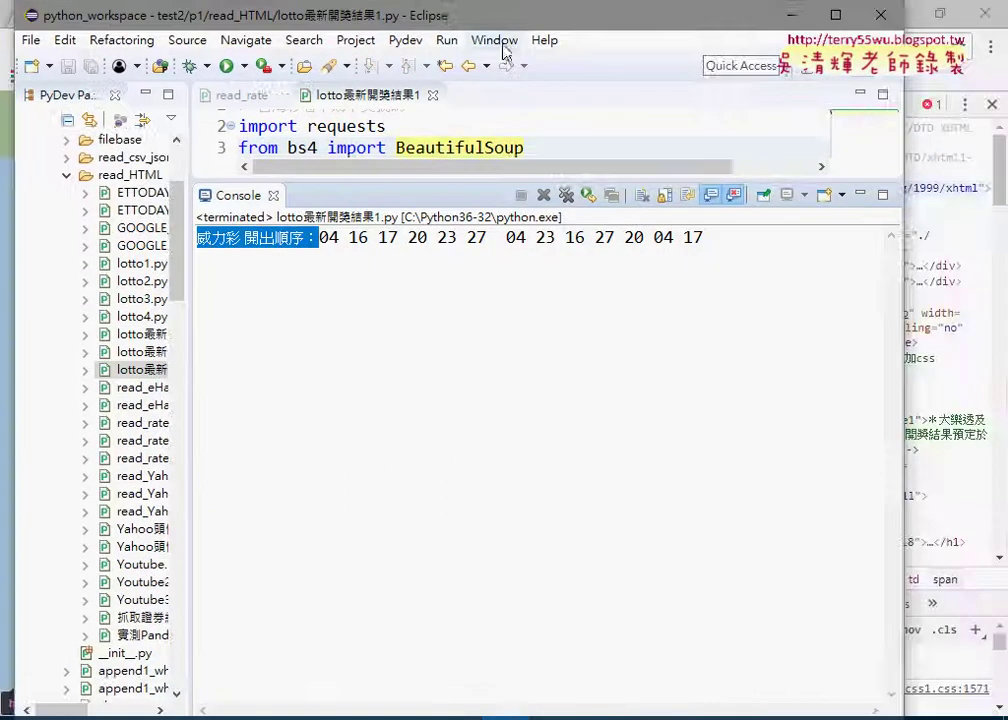
mouse_move(484, 15)
left_mouse_down()
mouse_move(495, 616)
mouse_move(540, 121)
left_mouse_up()
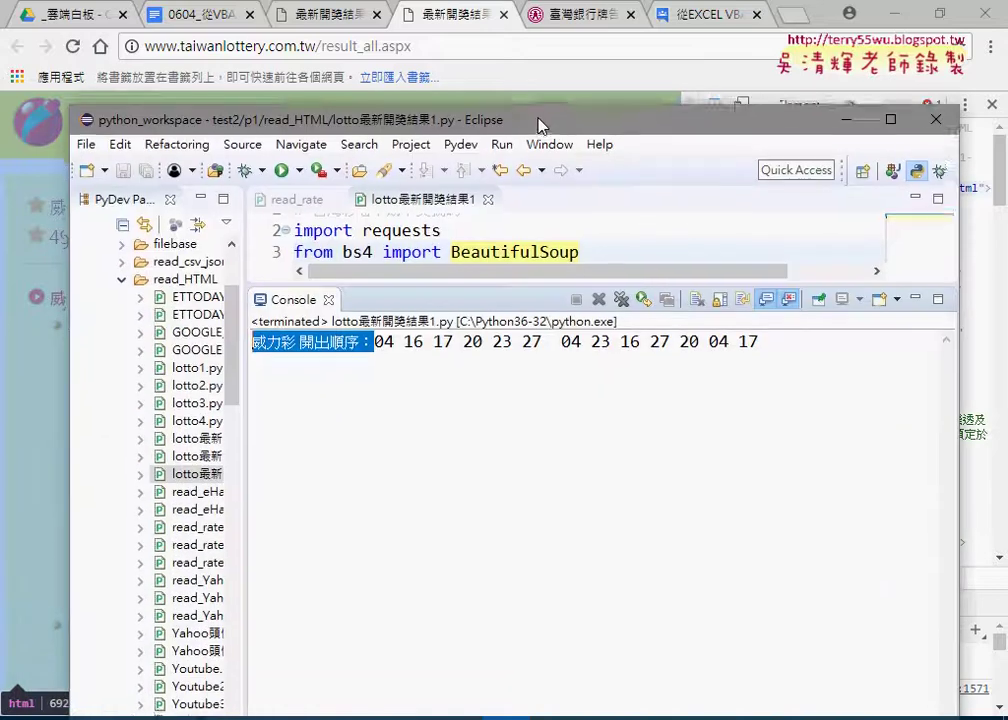
left_click_drag(767, 337, 375, 337)
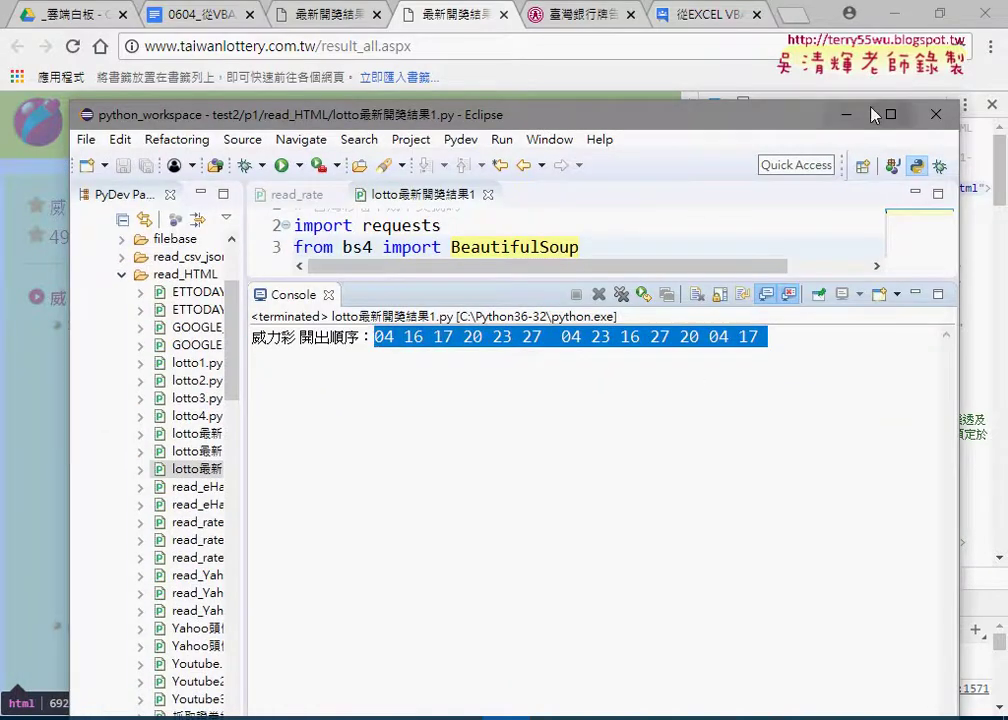
double_click(705, 113)
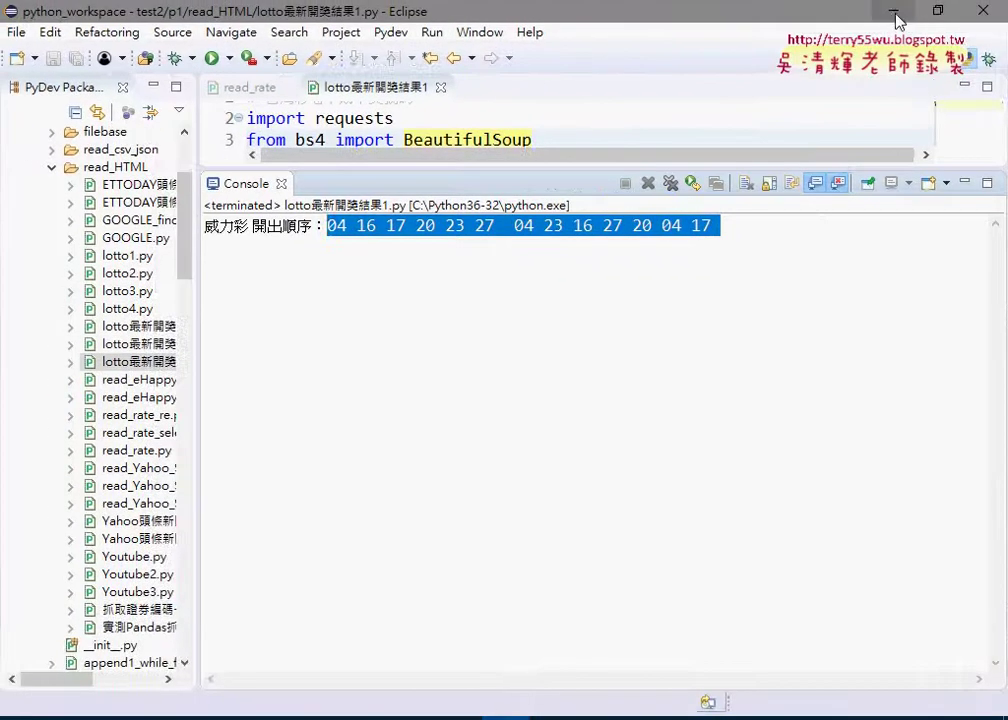